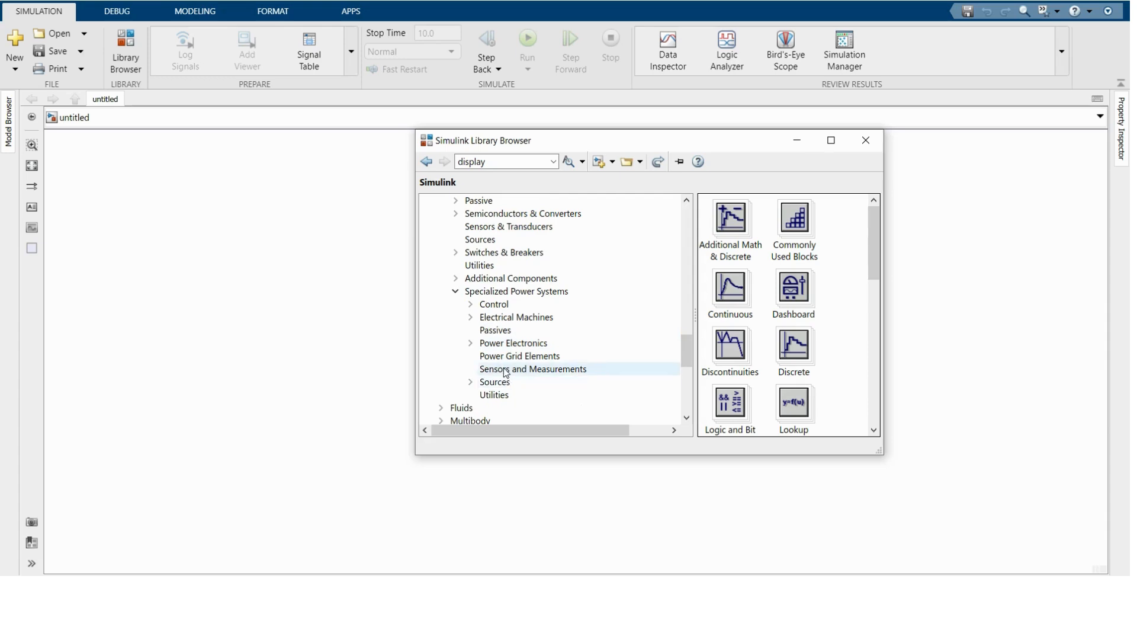
Add a Three-Phase Source block from the Specialized Power Systems Sources library to the empty model.
left_click(505, 381)
scroll(705, 329, "down", 3)
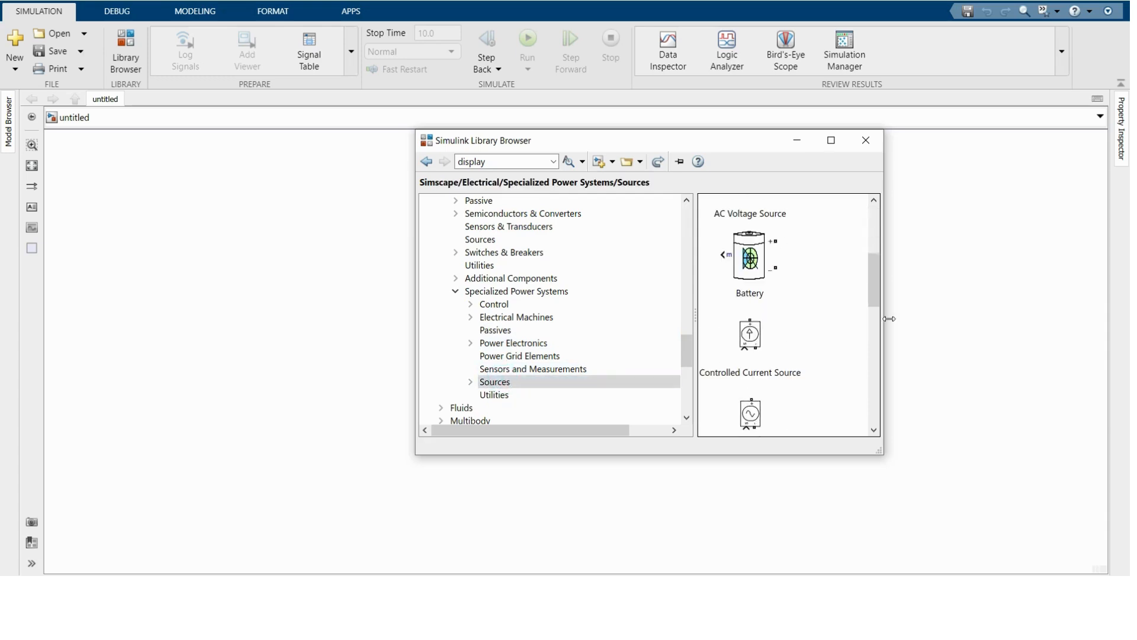
left_click_drag(875, 279, 876, 400)
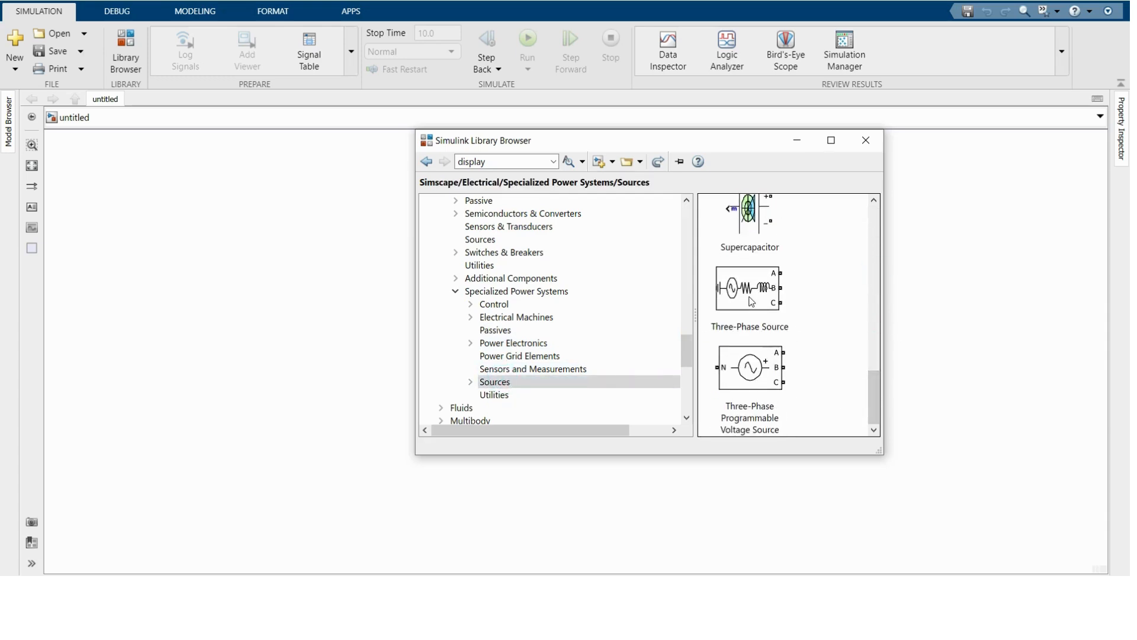
left_click_drag(754, 299, 194, 320)
left_click(330, 298)
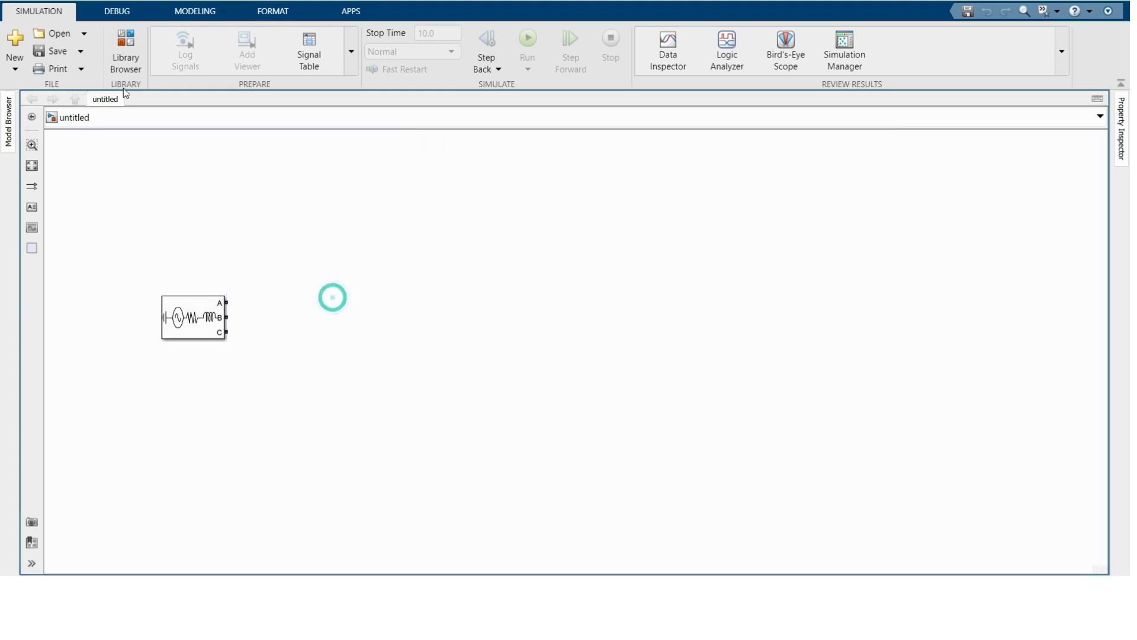
Add a Three-Phase Series RLC Load block from the Specialized Power Systems Passives library, well apart from the source.
left_click(123, 65)
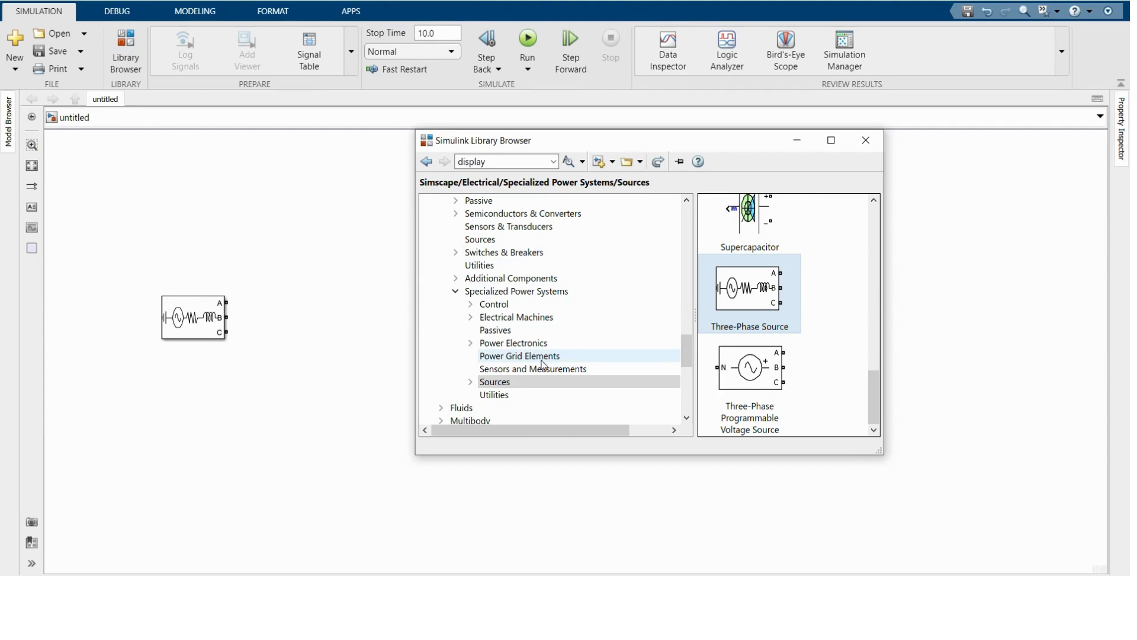
left_click(503, 332)
left_click_drag(873, 255, 876, 355)
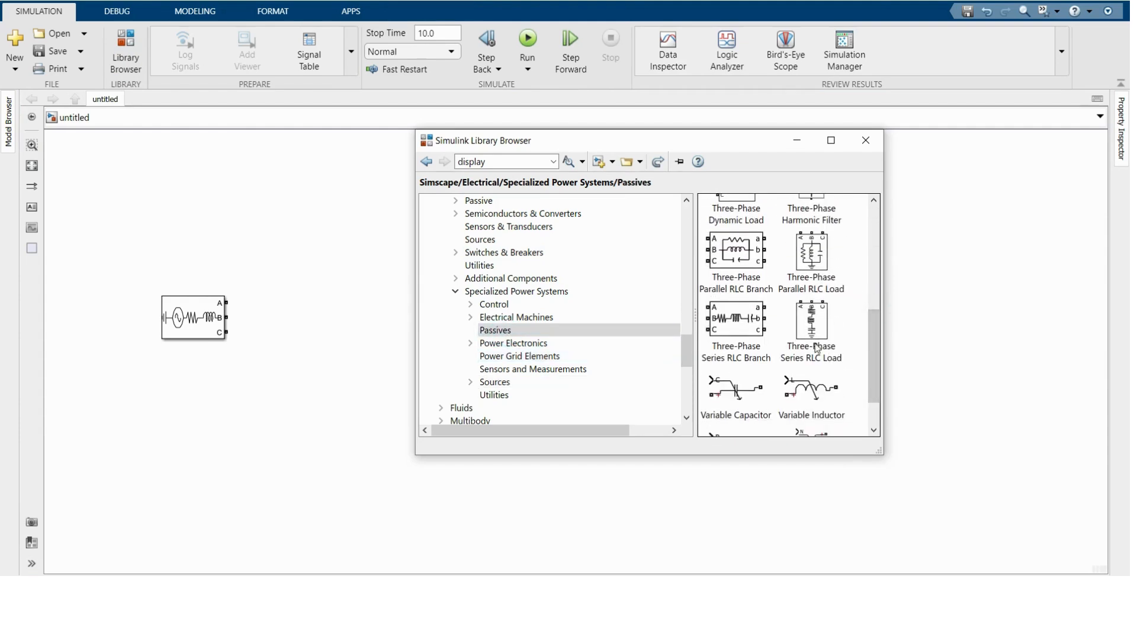
left_click_drag(820, 323, 576, 312)
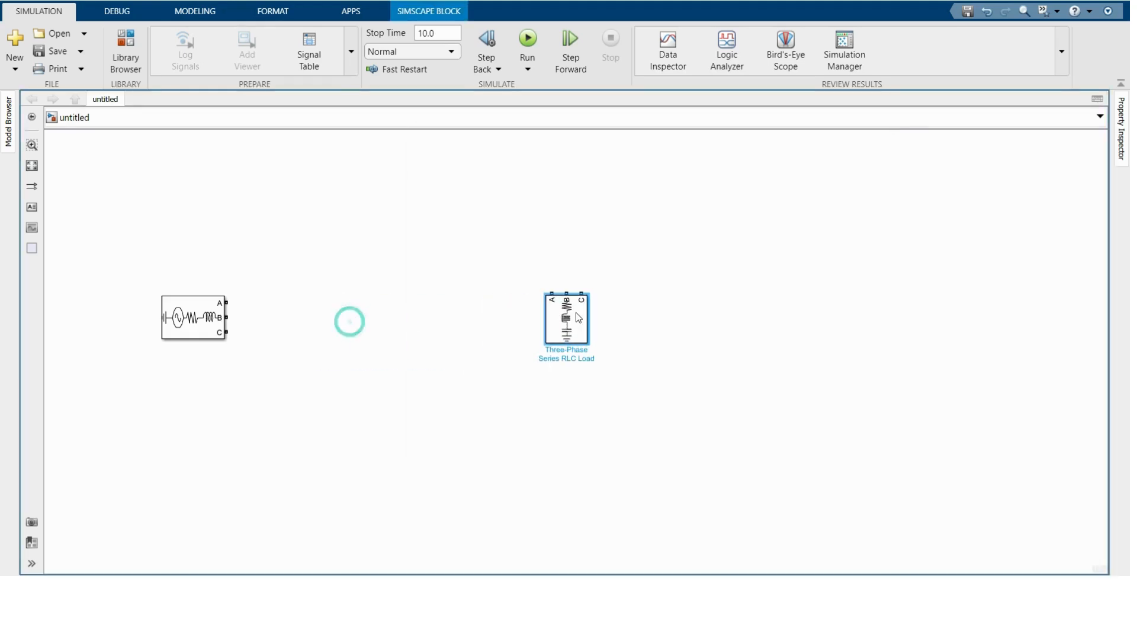
Add a Three-Phase V-I Measurement block from the Sensors and Measurements library between the source and the load.
left_click(127, 59)
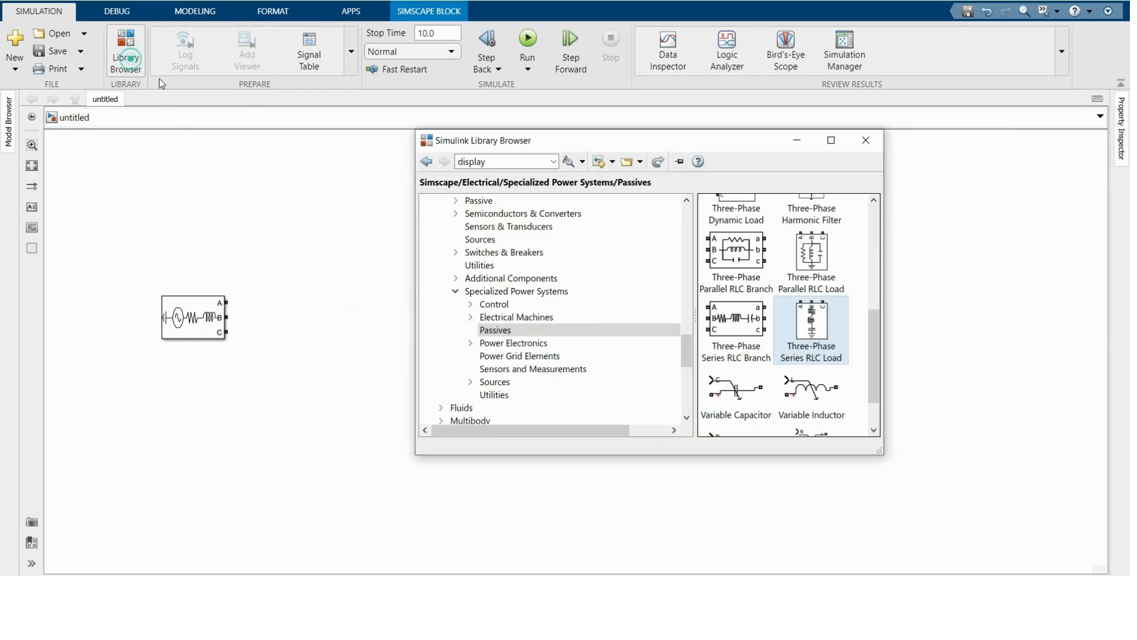
left_click(537, 370)
left_click_drag(872, 222, 885, 408)
left_click_drag(749, 346, 344, 318)
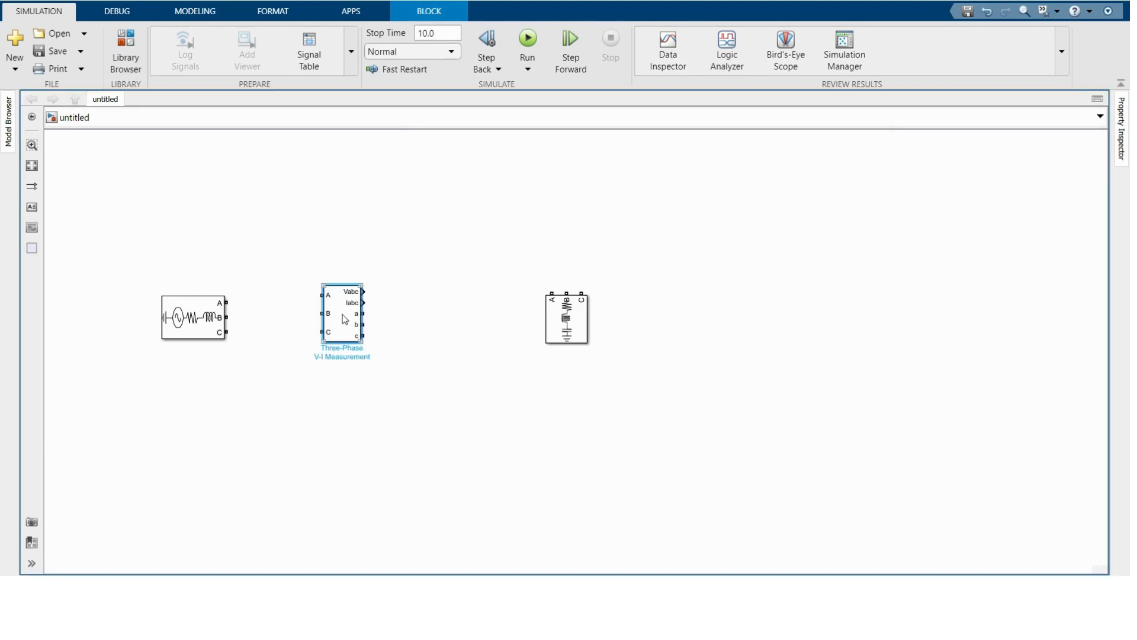
Add a powergui block from the Specialized Power Systems library above the circuit.
left_click(125, 53)
left_click(515, 290)
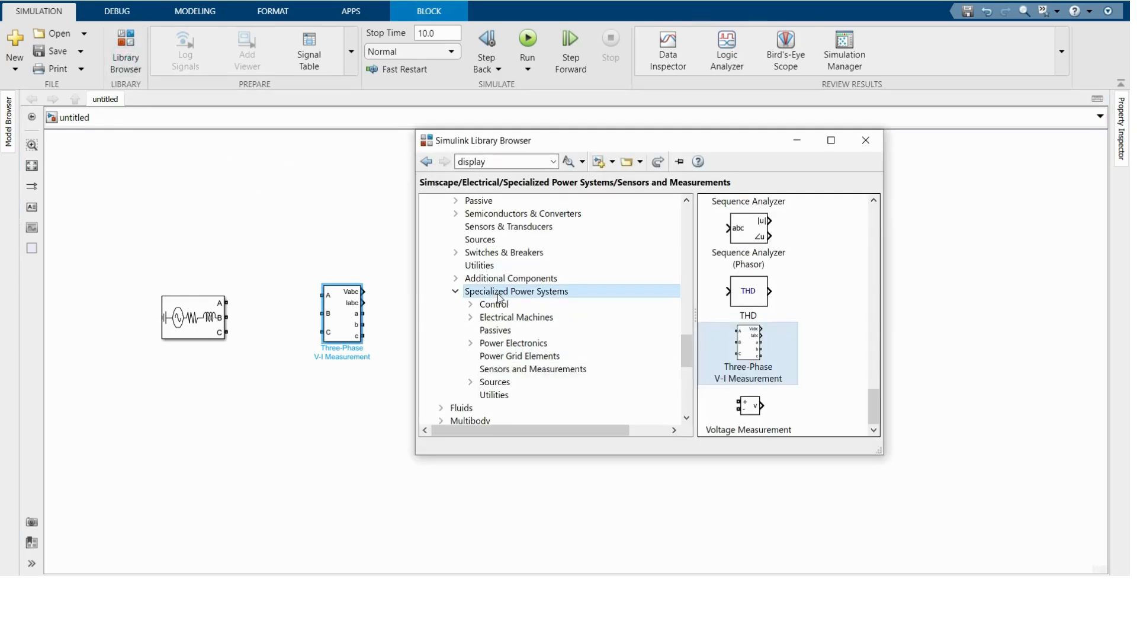
scroll(715, 304, "down", 5)
left_click_drag(750, 397, 624, 167)
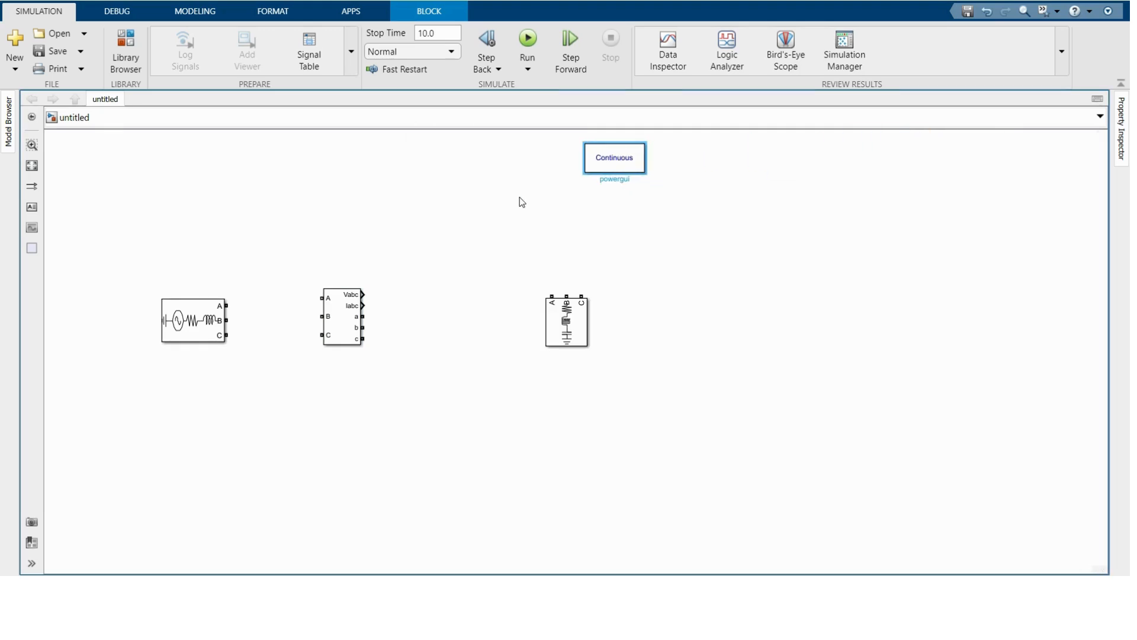
left_click(520, 199)
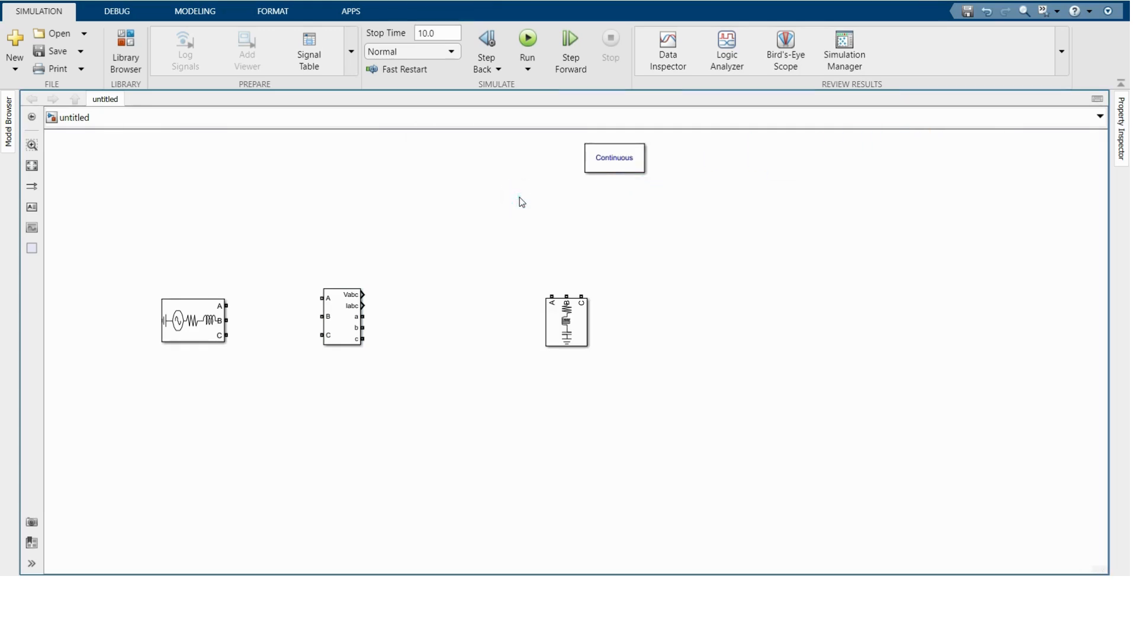
Connect the three-phase source's terminals A, B and C to the matching inputs of the V-I measurement block.
scroll(142, 197, "up", 2)
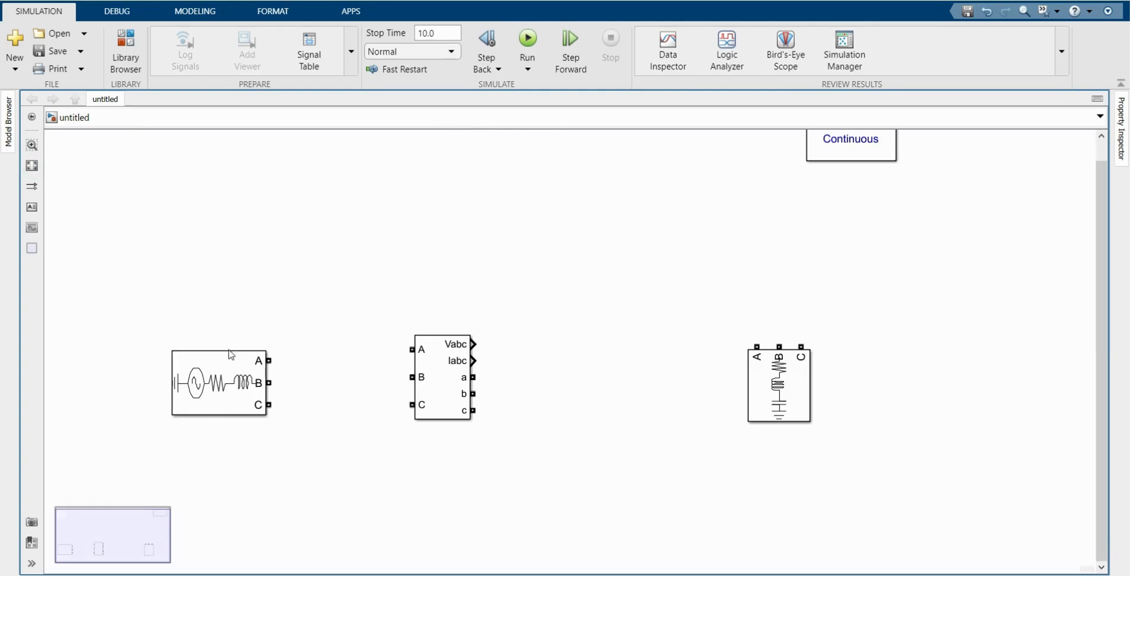
mouse_move(270, 357)
left_mouse_down()
mouse_move(232, 353)
mouse_move(411, 350)
left_mouse_up()
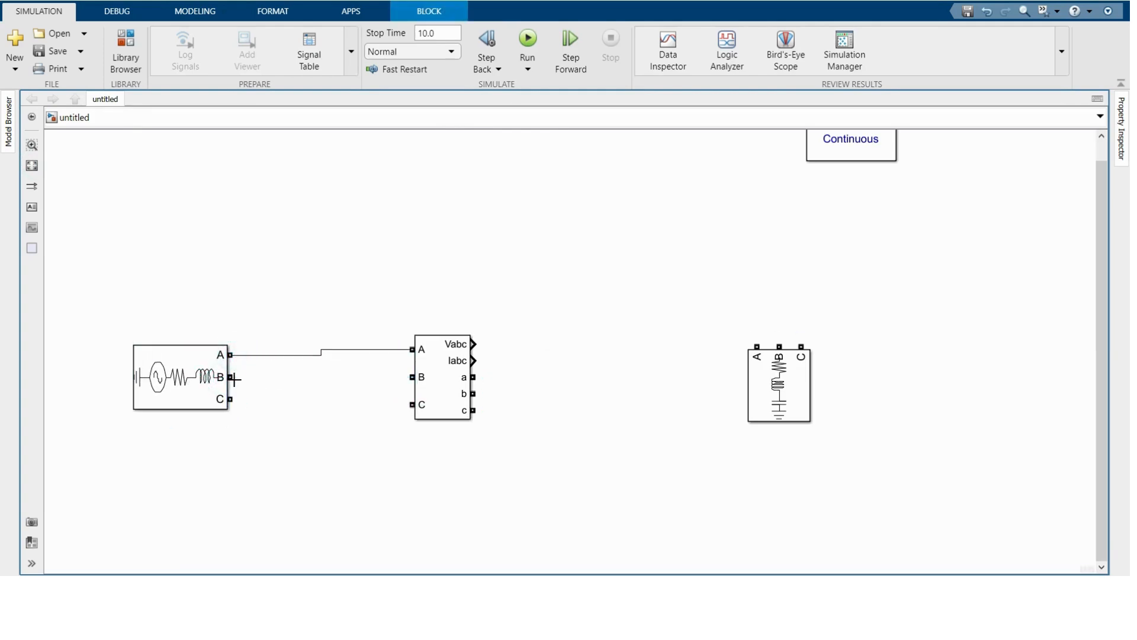
left_click_drag(232, 378, 410, 376)
left_click_drag(234, 398, 412, 405)
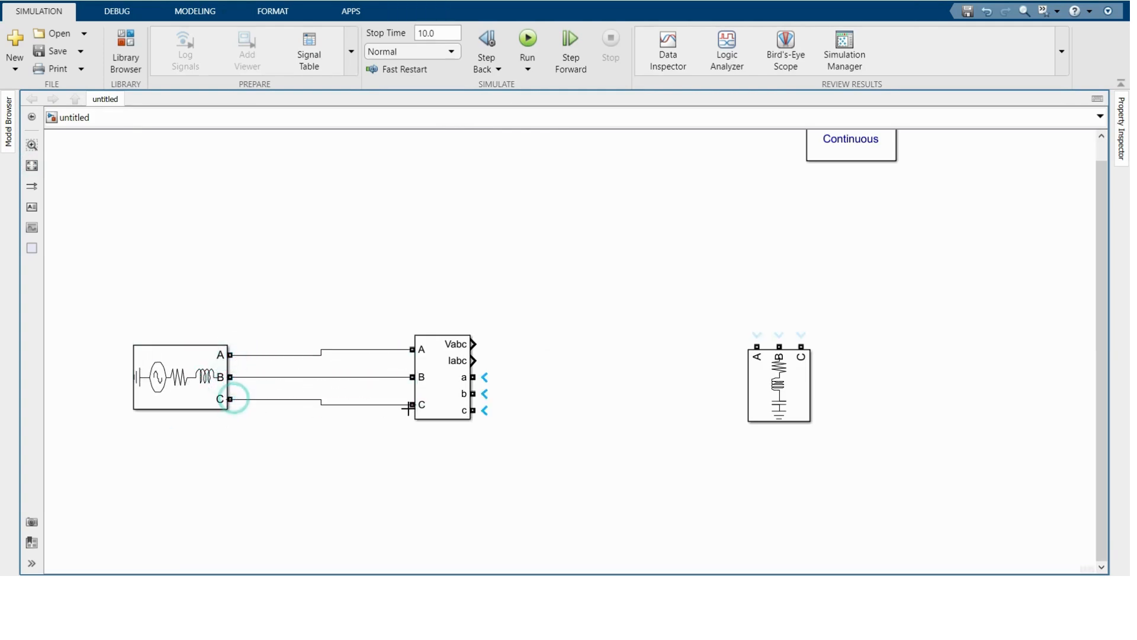
Move the RLC load farther from the measurement block and rotate it so its terminals face that block.
mouse_move(774, 383)
left_mouse_down()
mouse_move(845, 372)
mouse_move(833, 376)
left_mouse_up()
key("ctrl+r")
key("ctrl+r")
key("ctrl+r")
Connect measurement outputs a, b and c to the load's terminals A, B and C, and move the powergui block slightly down.
mouse_move(473, 377)
left_mouse_down()
mouse_move(680, 382)
mouse_move(806, 367)
left_mouse_up()
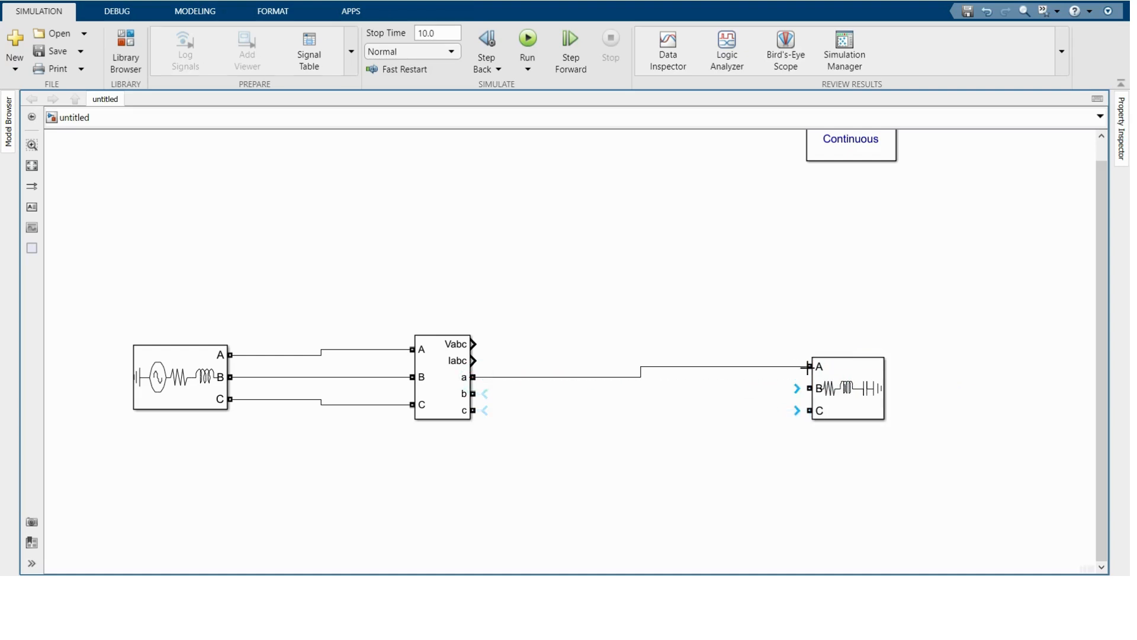
left_click(476, 394)
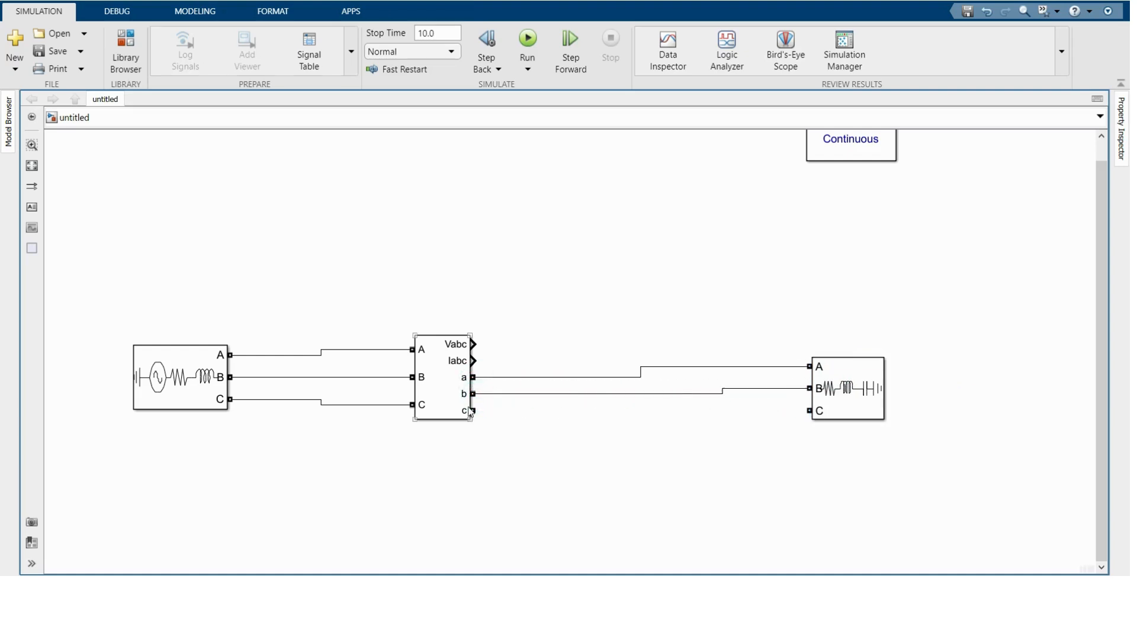
left_click_drag(575, 410, 806, 408)
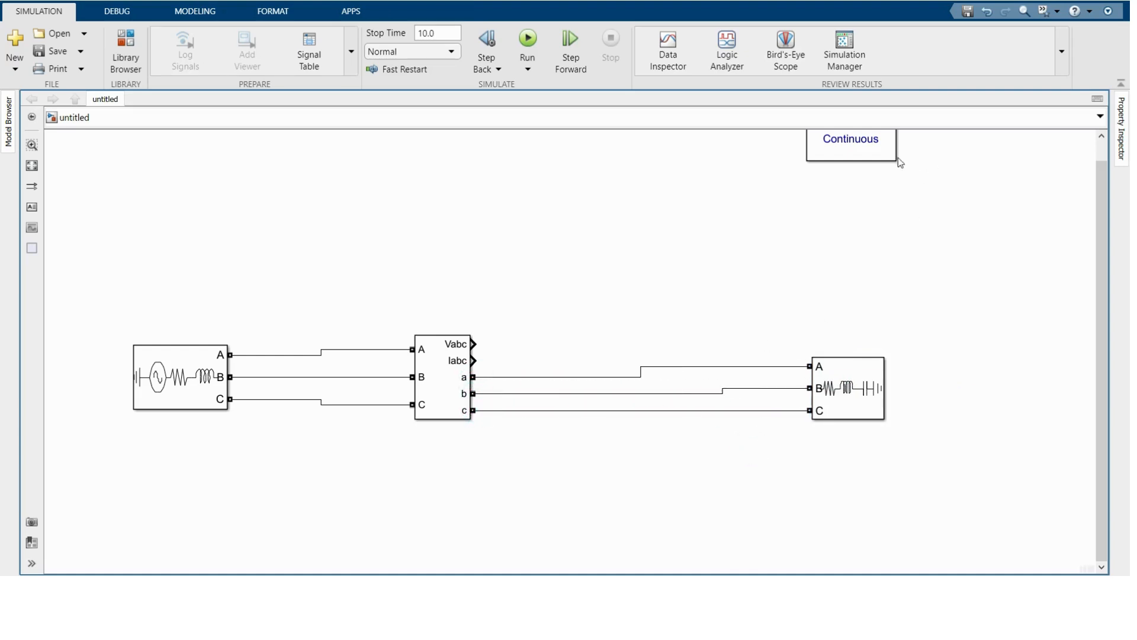
left_click_drag(893, 155, 899, 178)
left_click(568, 223)
Specify the three-phase source's internal voltages for each phase, with line-to-neutral voltages of [150 150 150]/sqrt(2).
left_click(179, 379)
double_click(179, 379)
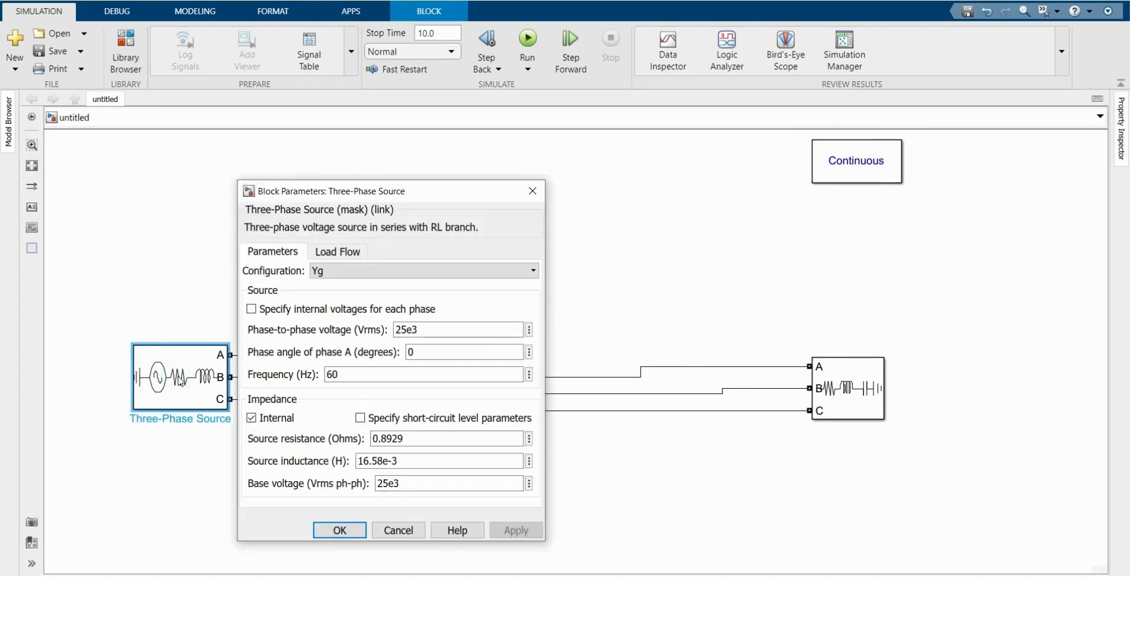
left_click(252, 309)
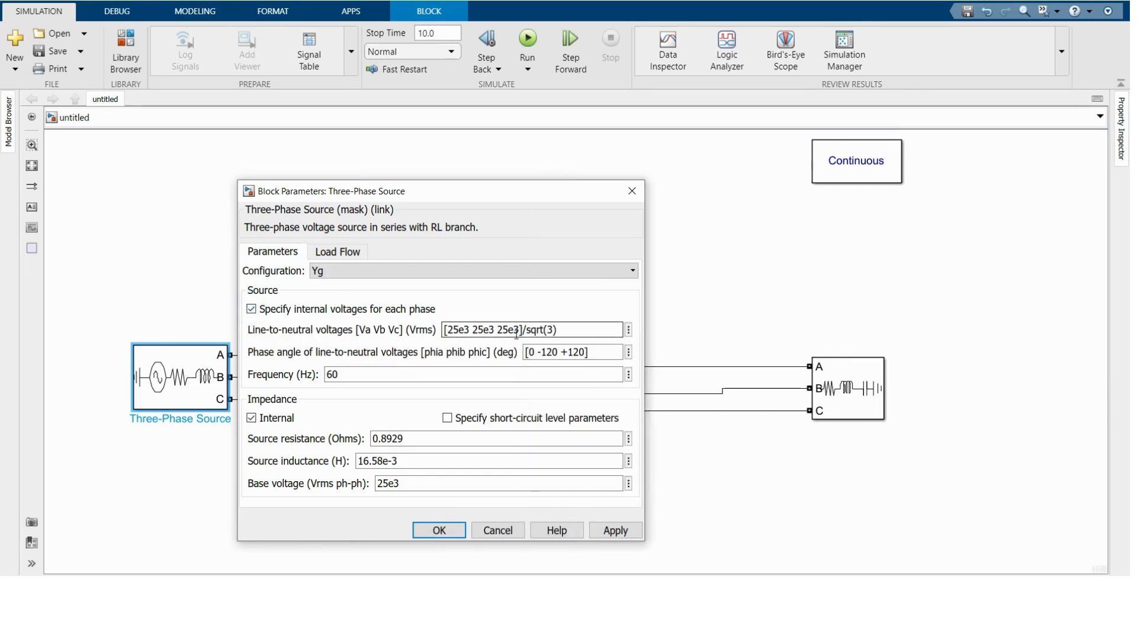
triple_click(550, 329)
type("[150 150 150")
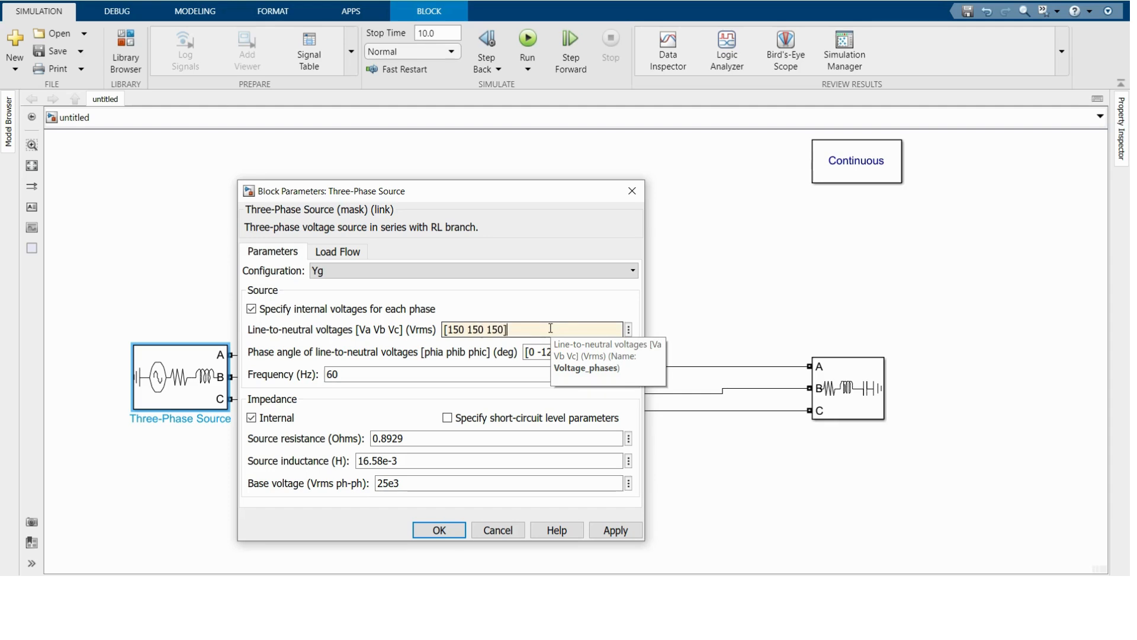
type("]/sqrt(2)")
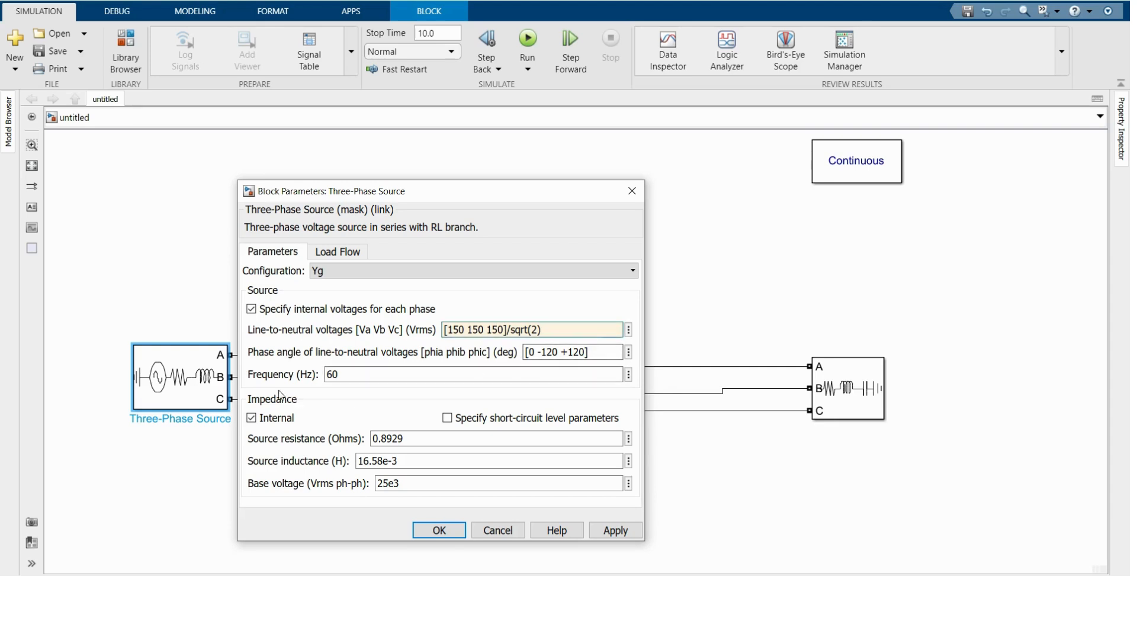
Turn off the source's internal impedance, accept the parameters, and shift the source block slightly away from the measurement block.
left_click(252, 418)
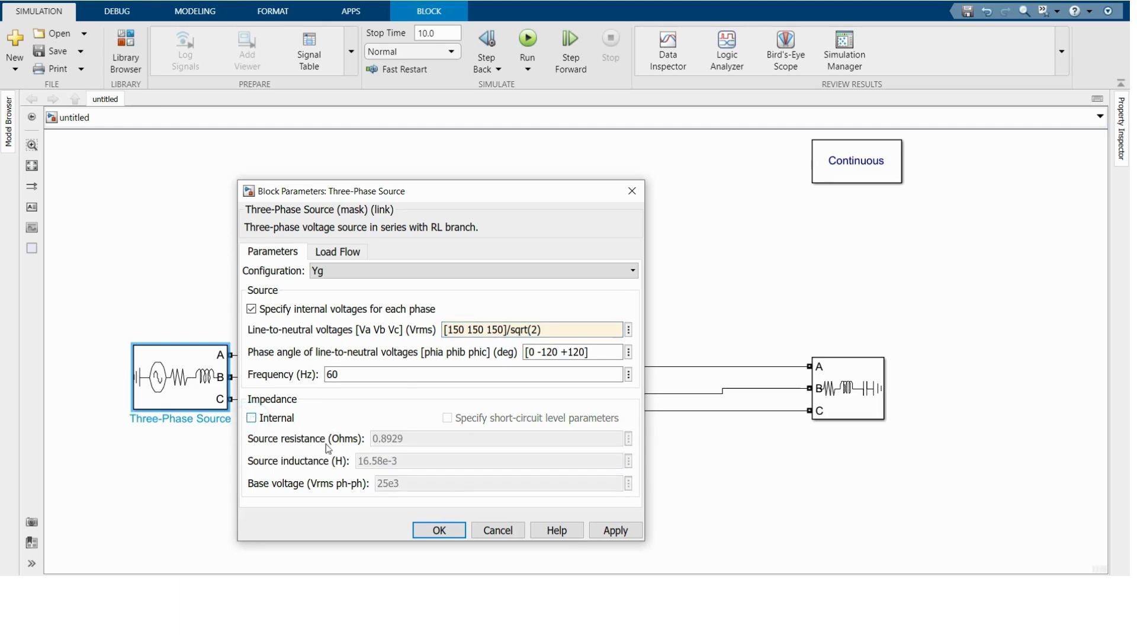
left_click(450, 531)
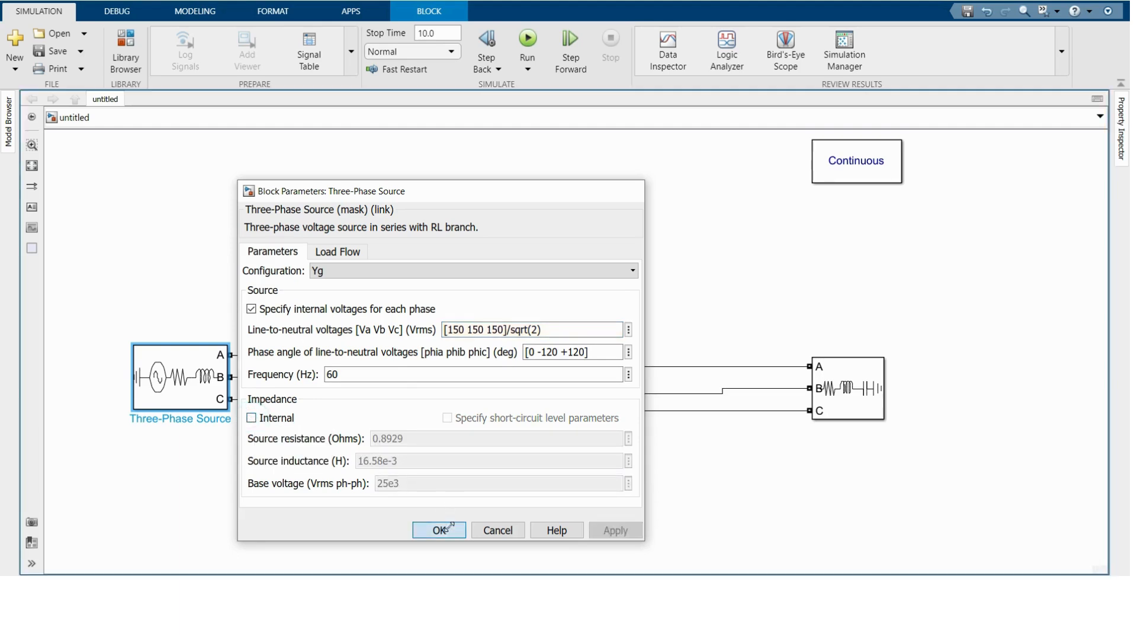
left_click_drag(180, 382, 158, 382)
left_click(262, 443)
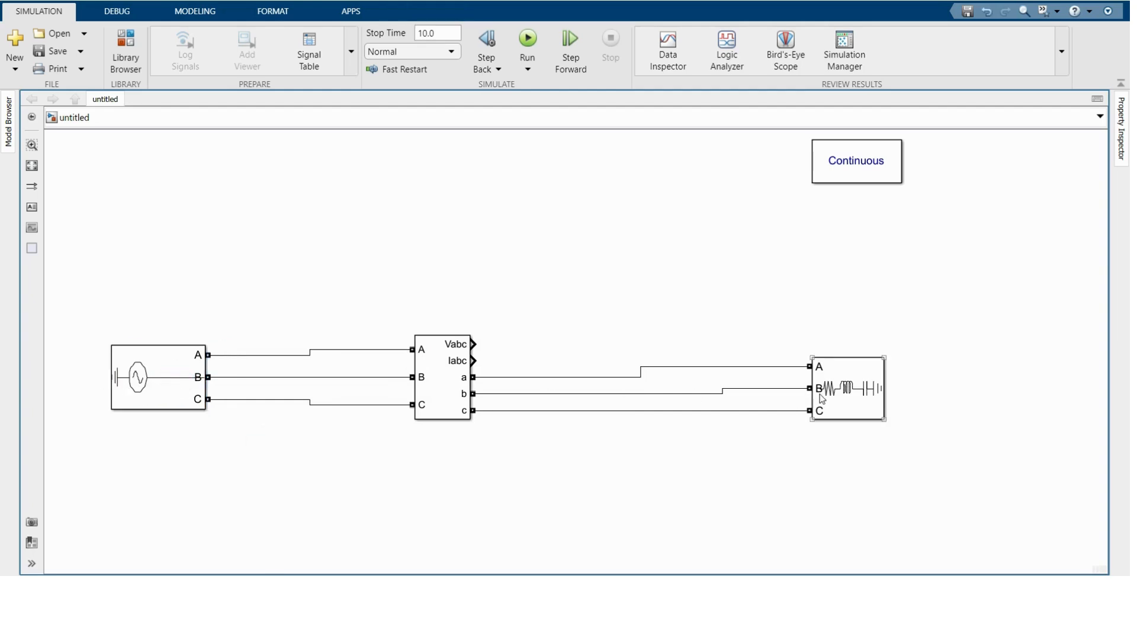
Specify PQ powers for each phase of the RLC load and set its nominal phase-to-neutral voltages to [240 240 240].
double_click(847, 388)
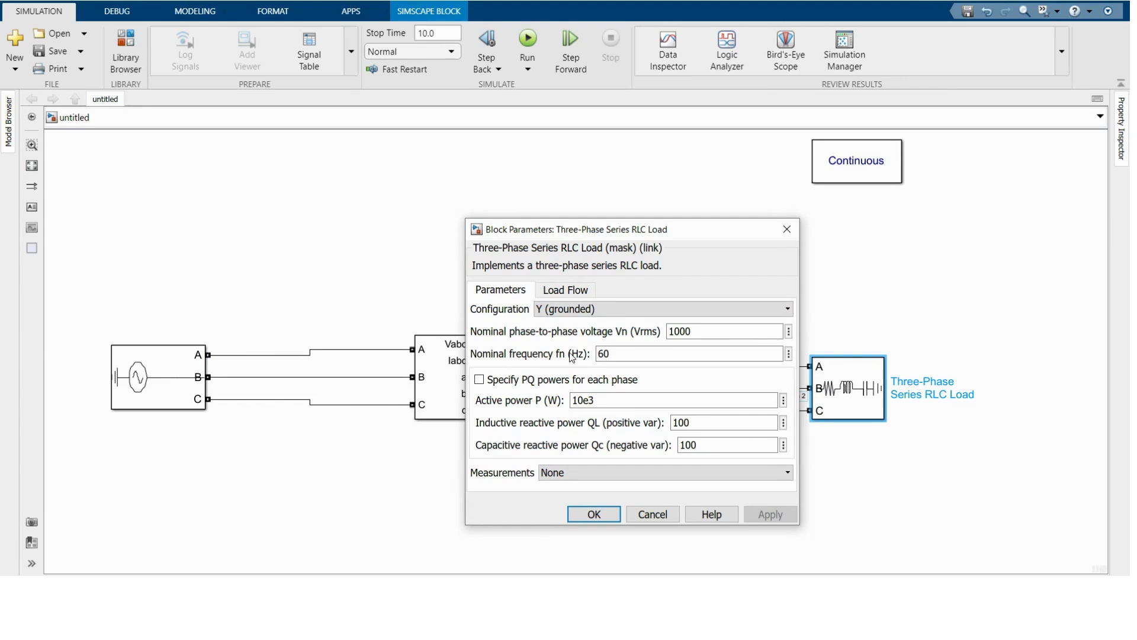
left_click(479, 379)
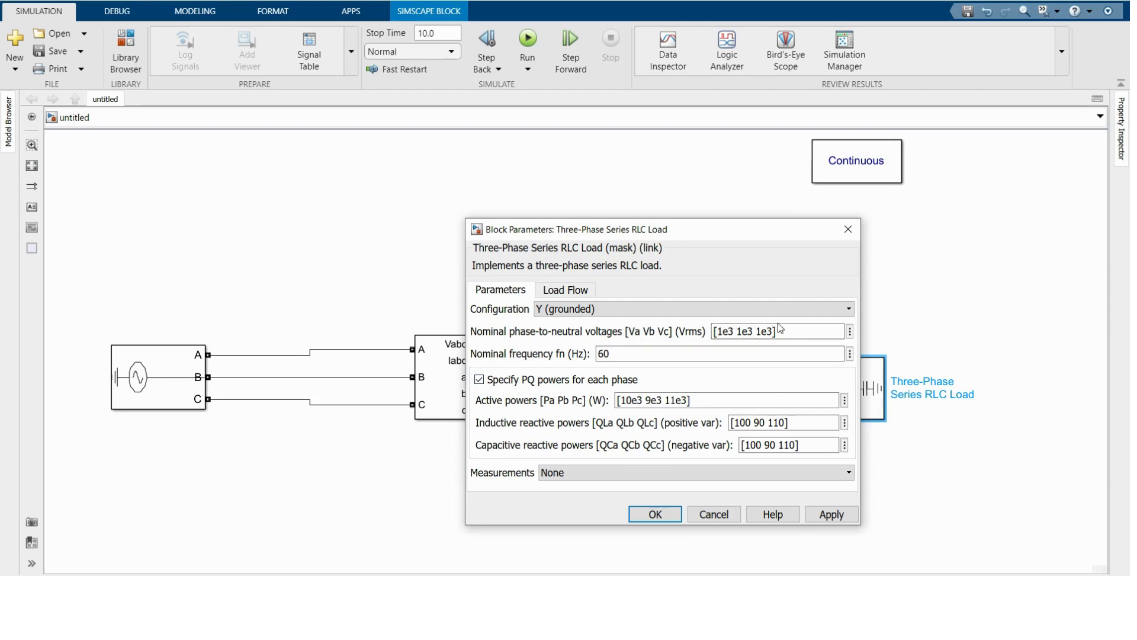
double_click(760, 330)
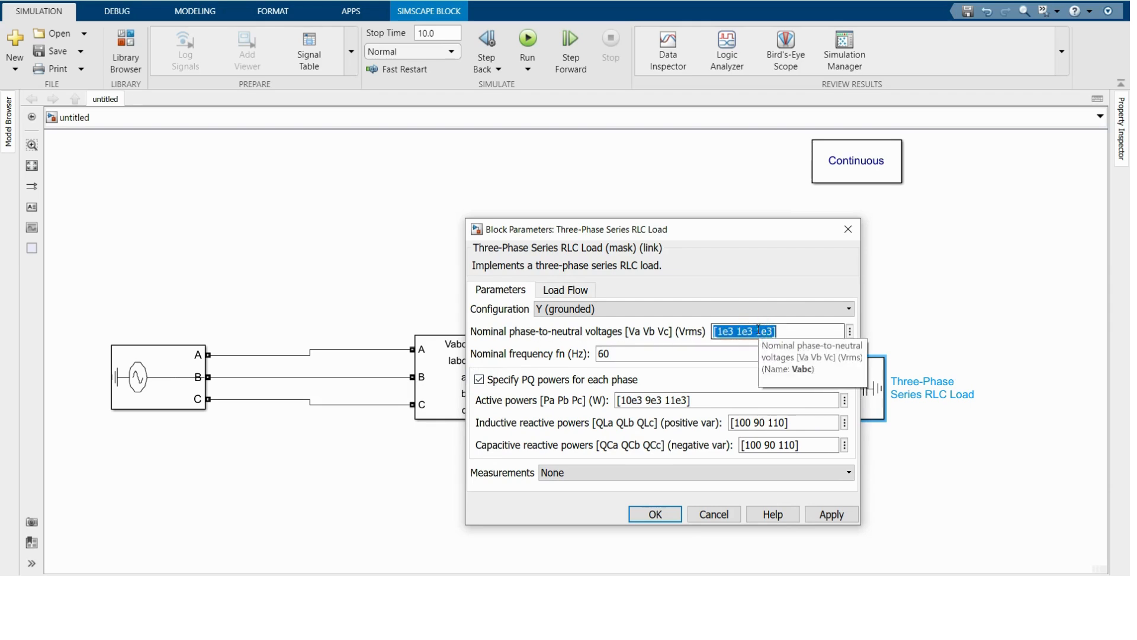
type("[240 240 240")
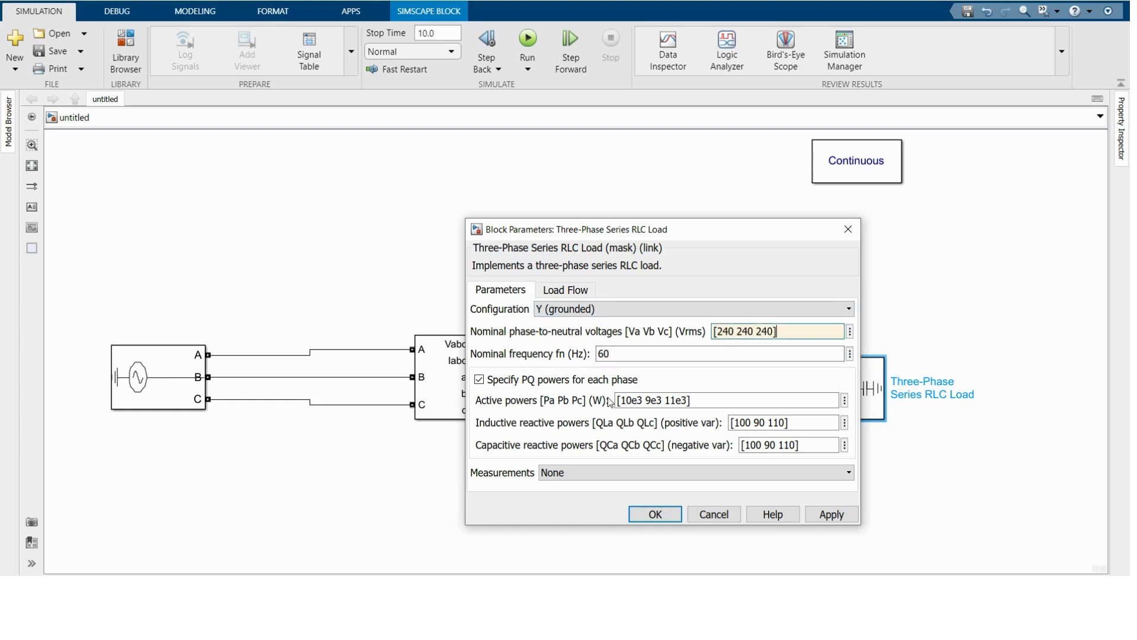
Set the load's active powers to [500 500 500] and both its inductive and capacitive reactive powers to [0 0 0].
double_click(626, 398)
type("[500 500 500")
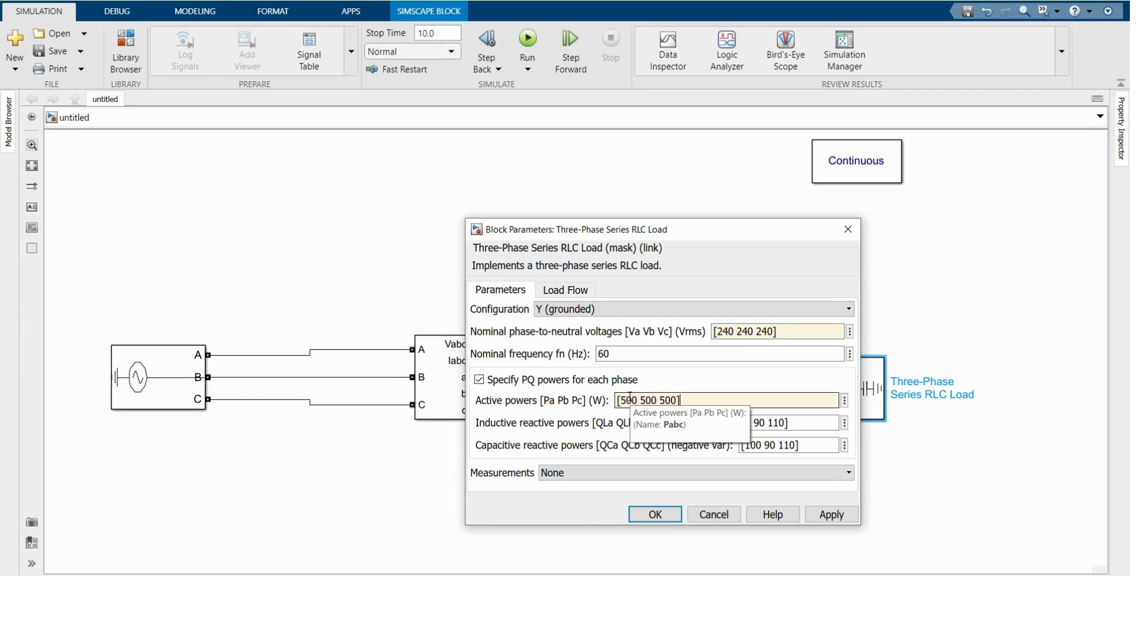
double_click(787, 423)
type("[0")
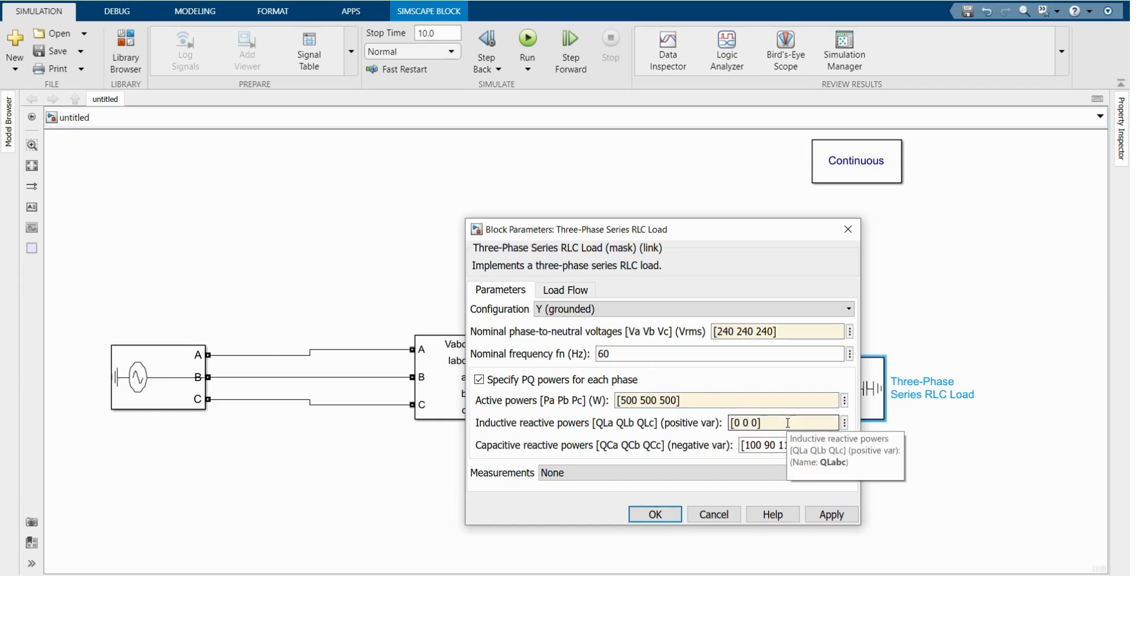
double_click(763, 445)
type("[")
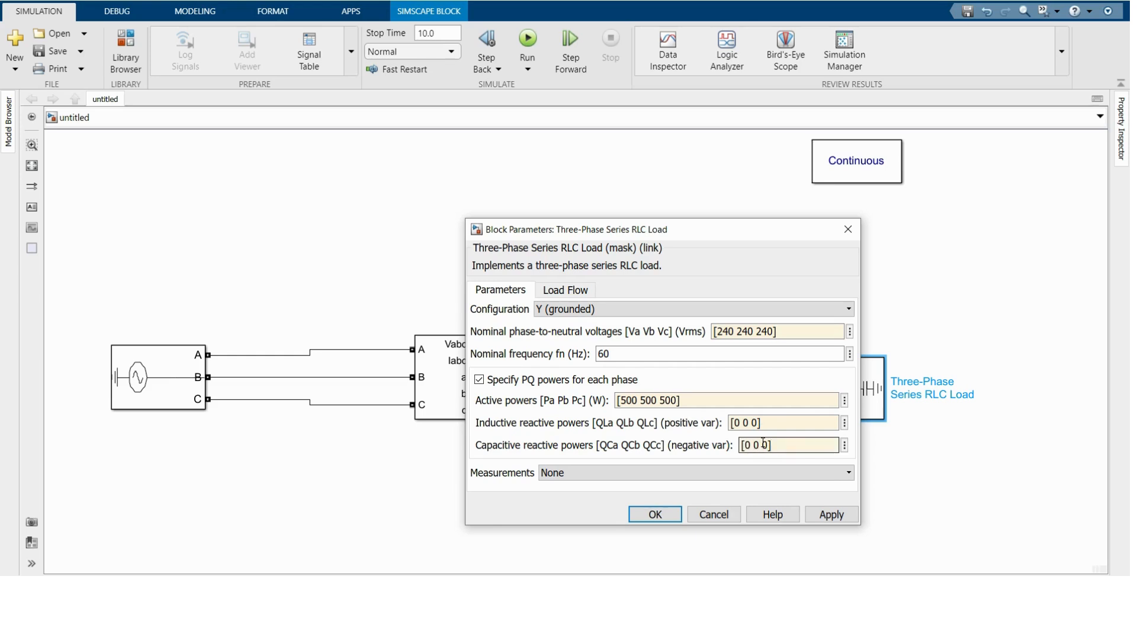
left_click(673, 512)
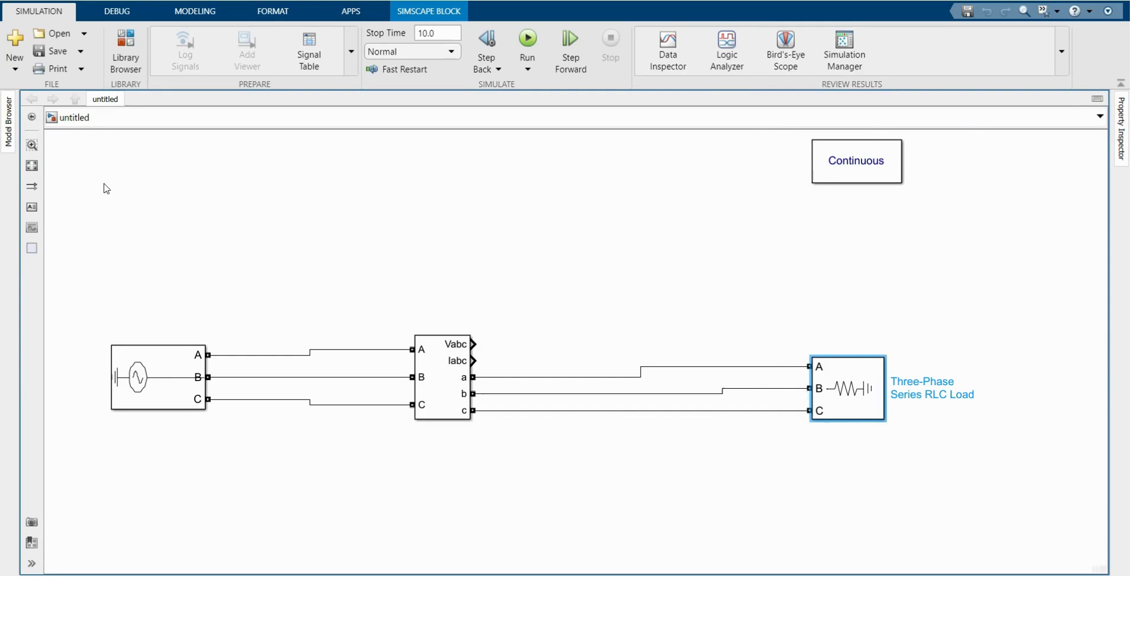
Add a Scope block from the Simulink library above the V-I measurement block.
left_click(126, 48)
scroll(557, 258, "up", 15)
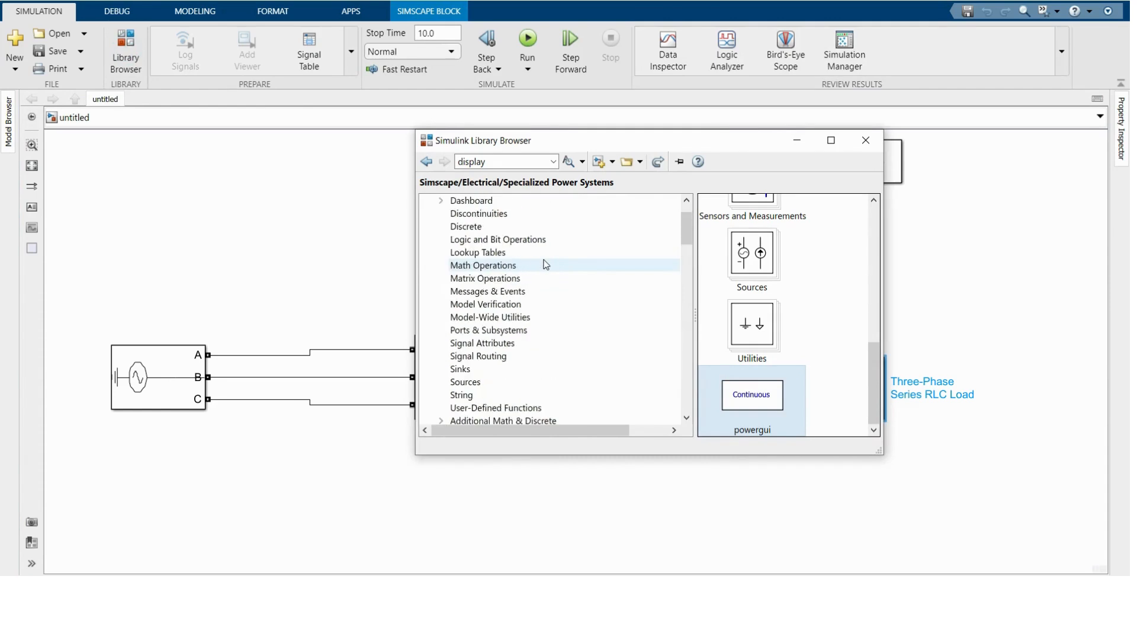
left_click(462, 408)
left_click_drag(822, 309, 541, 216)
Connect the measurement block's Vabc and Iabc outputs to two separate inputs of the scope.
left_click_drag(477, 344, 522, 217)
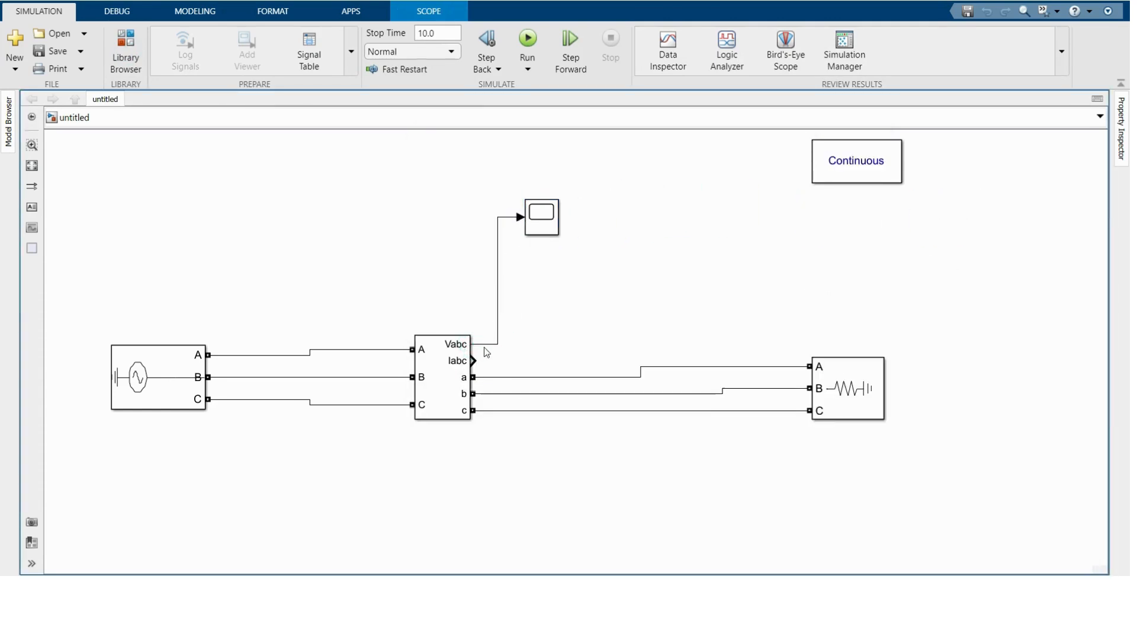
left_click_drag(474, 359, 533, 228)
left_click(574, 292)
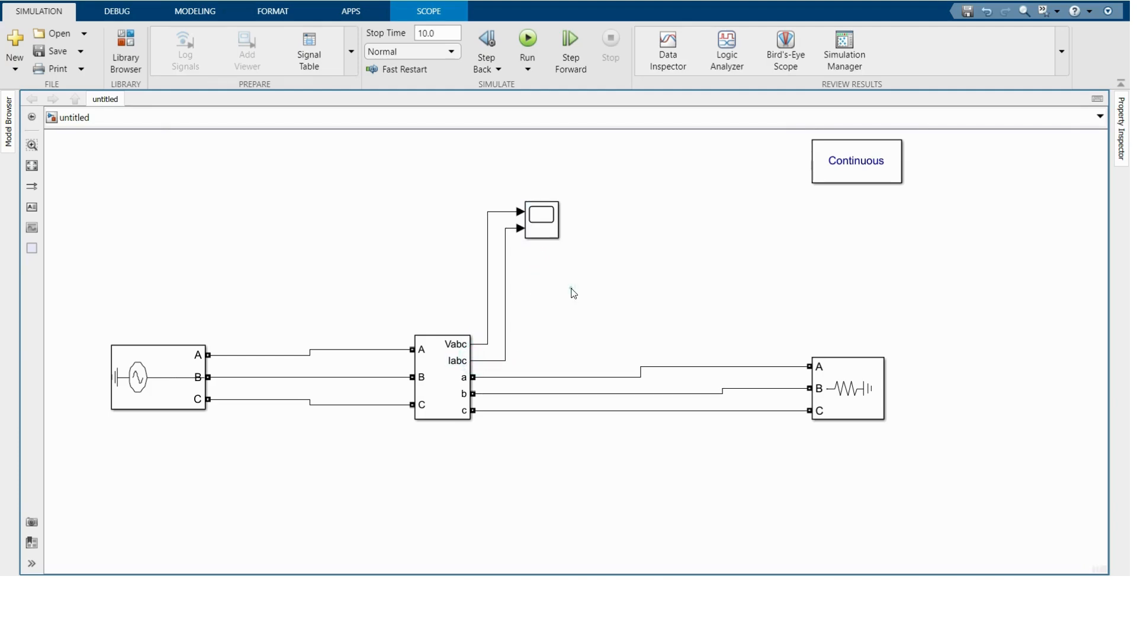
Move the bend of the phase a wire close to the V-I measurement block.
left_click_drag(610, 378, 609, 367)
left_click(642, 437)
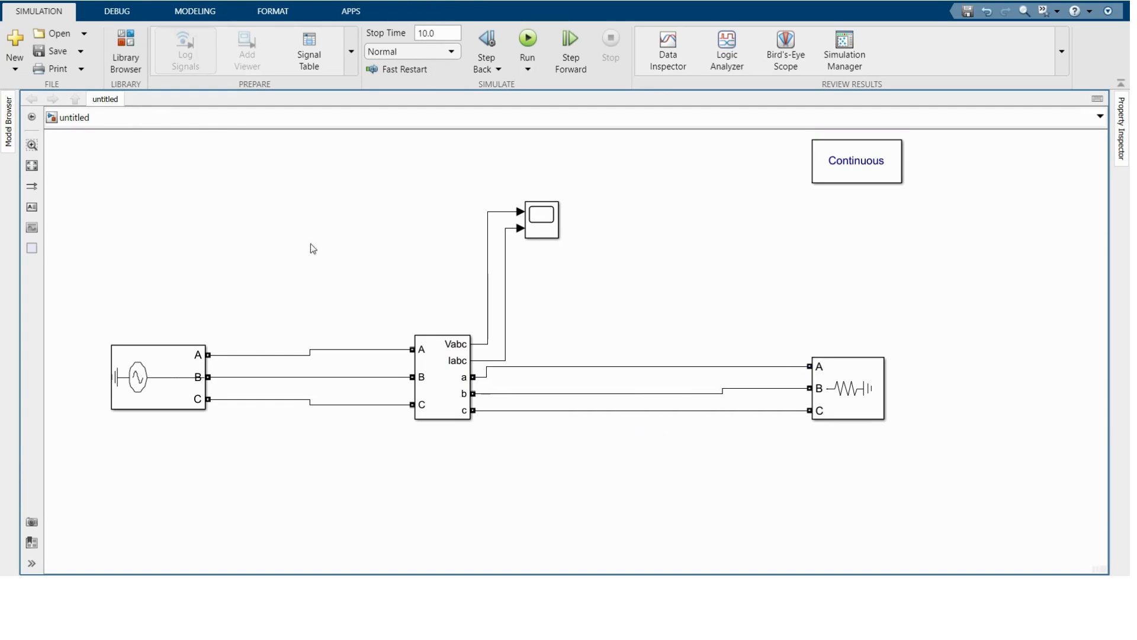
Add a Current Measurement and a Voltage Measurement block from Specialized Power Systems Sensors and Measurements, on the far side of the load.
left_click(127, 51)
scroll(500, 308, "down", 15)
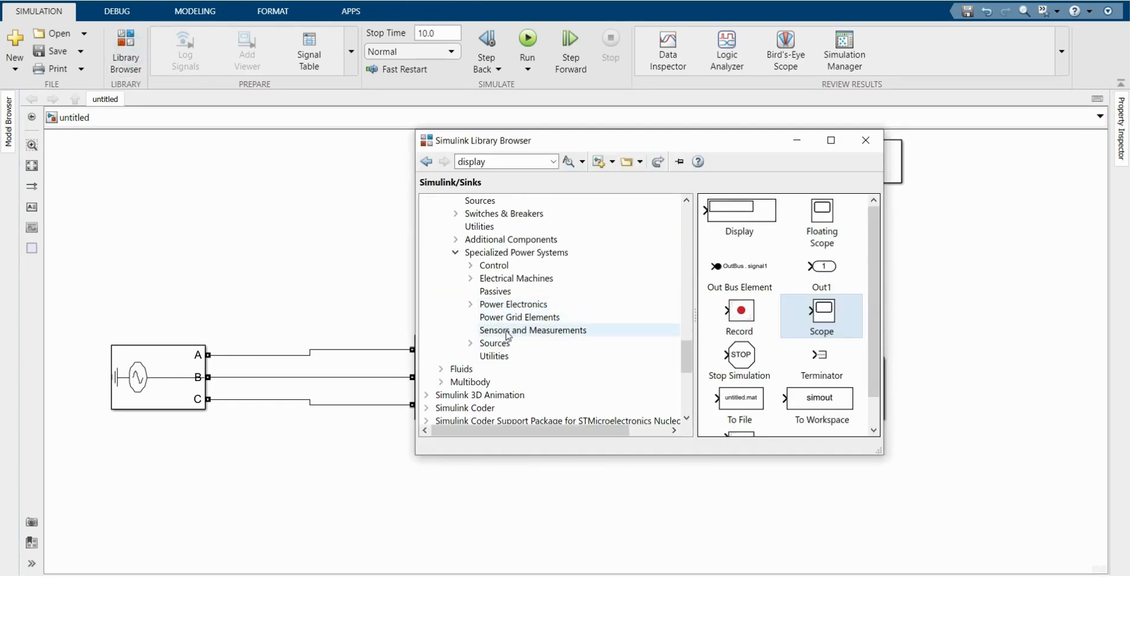
left_click(504, 331)
left_click_drag(750, 234, 1055, 278)
left_click(125, 50)
left_click_drag(864, 229, 876, 415)
left_click_drag(749, 403, 1041, 367)
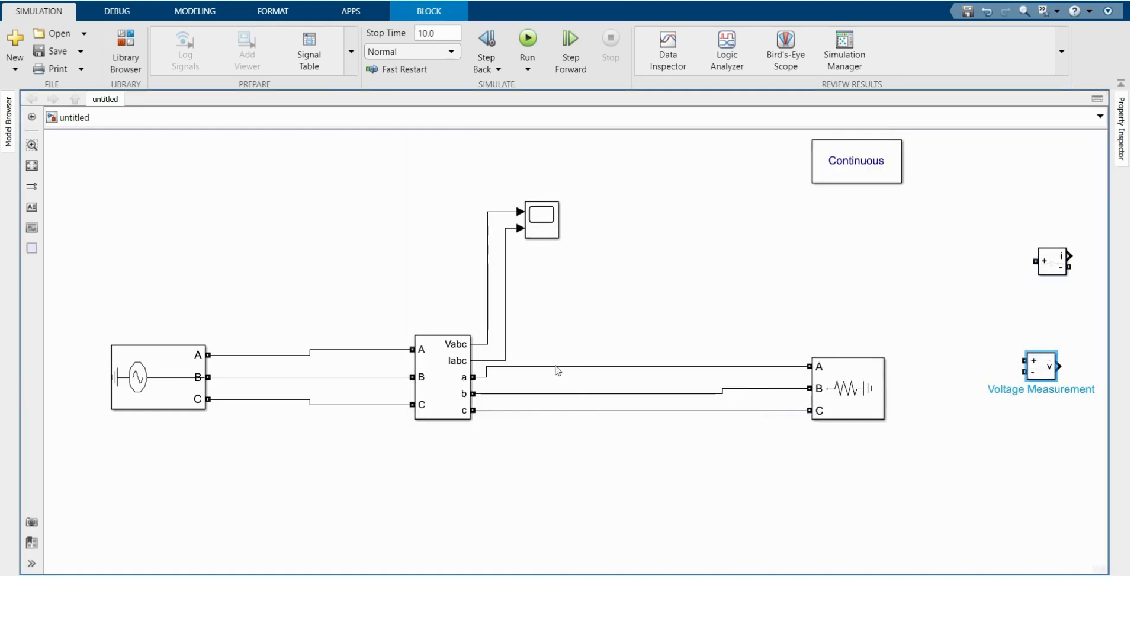
Replace the phase a wire with the Current Measurement block connected in series between output a and load terminal A.
left_click(579, 367)
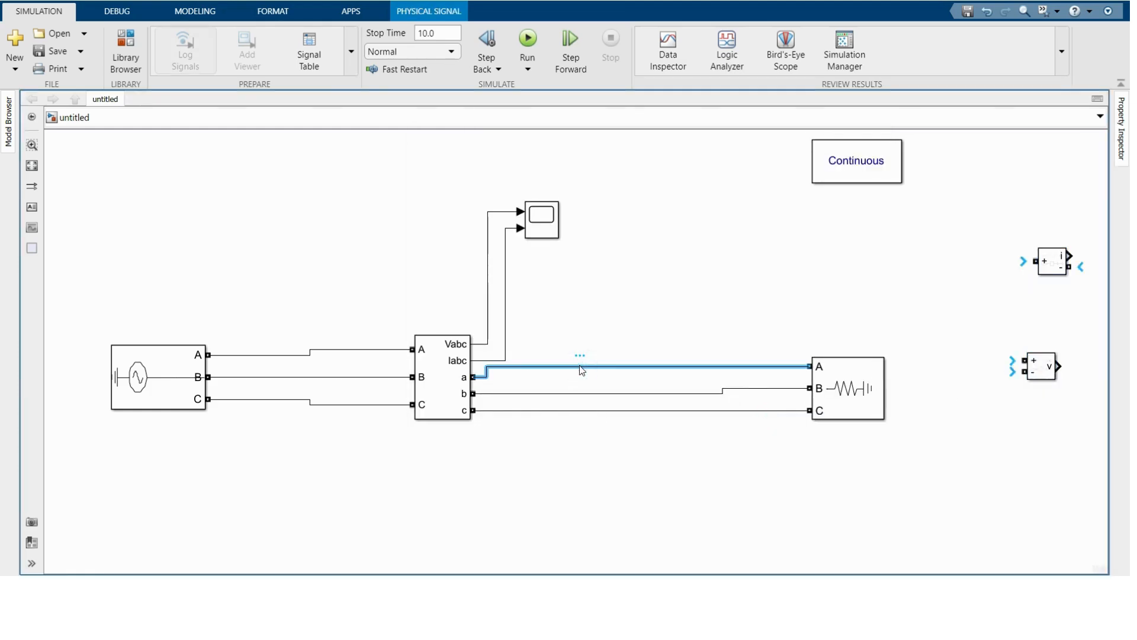
key("Delete")
mouse_move(1047, 264)
left_mouse_down()
mouse_move(924, 282)
mouse_move(611, 363)
left_mouse_up()
mouse_move(475, 378)
left_mouse_down()
mouse_move(600, 360)
mouse_move(650, 373)
mouse_move(803, 366)
left_mouse_up()
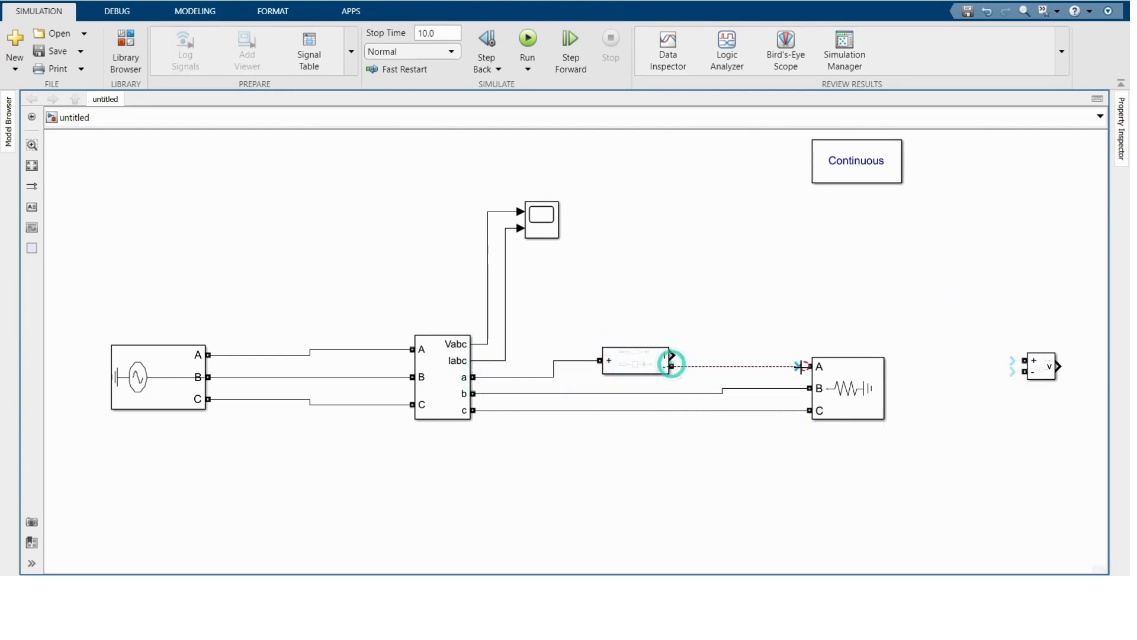
left_click_drag(803, 366, 809, 366)
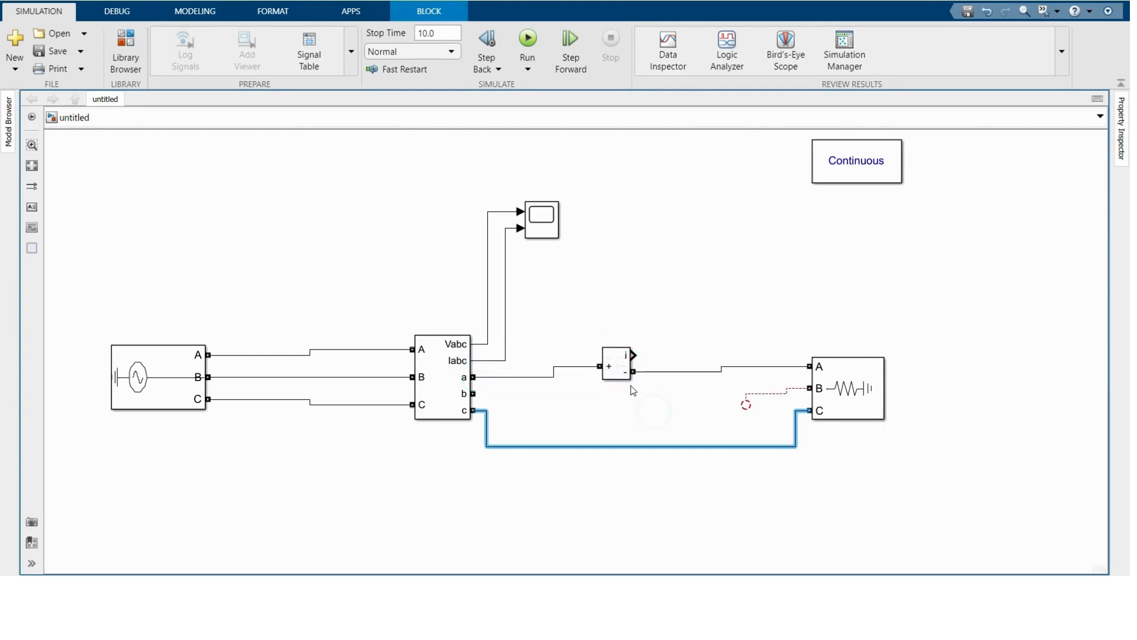
Duplicate the Current Measurement block and connect the copy in series between output b and load terminal B.
left_click(621, 366)
key("ctrl+c")
key("ctrl+v")
mouse_move(473, 393)
left_mouse_down()
mouse_move(636, 416)
mouse_move(746, 405)
left_mouse_up()
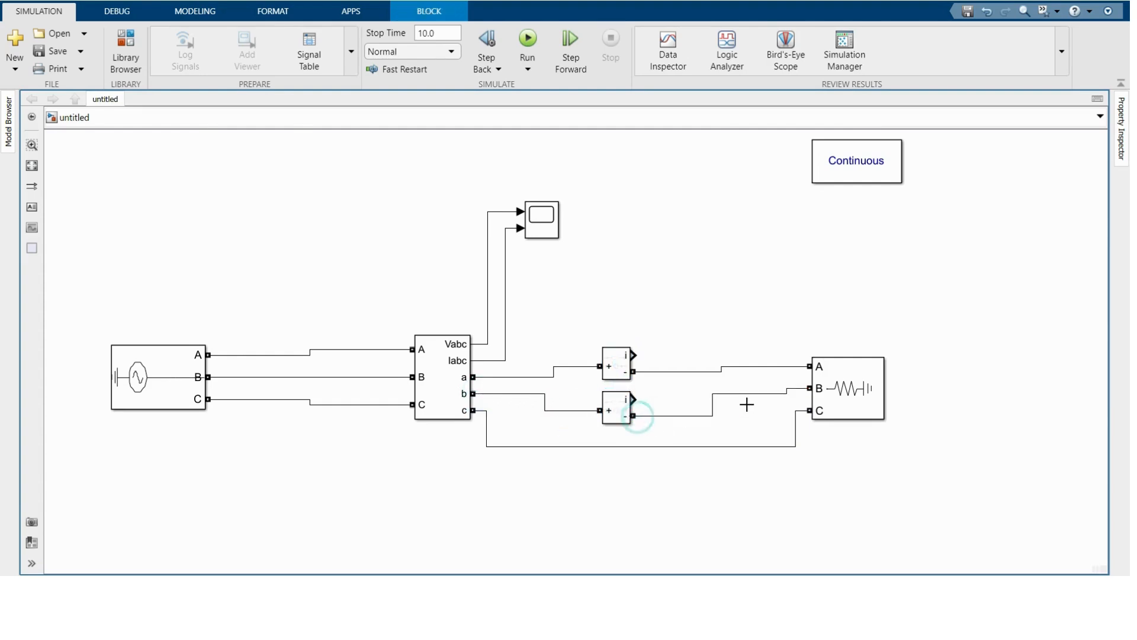
Replace the phase c wire with a third Current Measurement block, placed below the other two and connected between output c and load terminal C.
key("ctrl+v")
left_click(620, 446)
key("Delete")
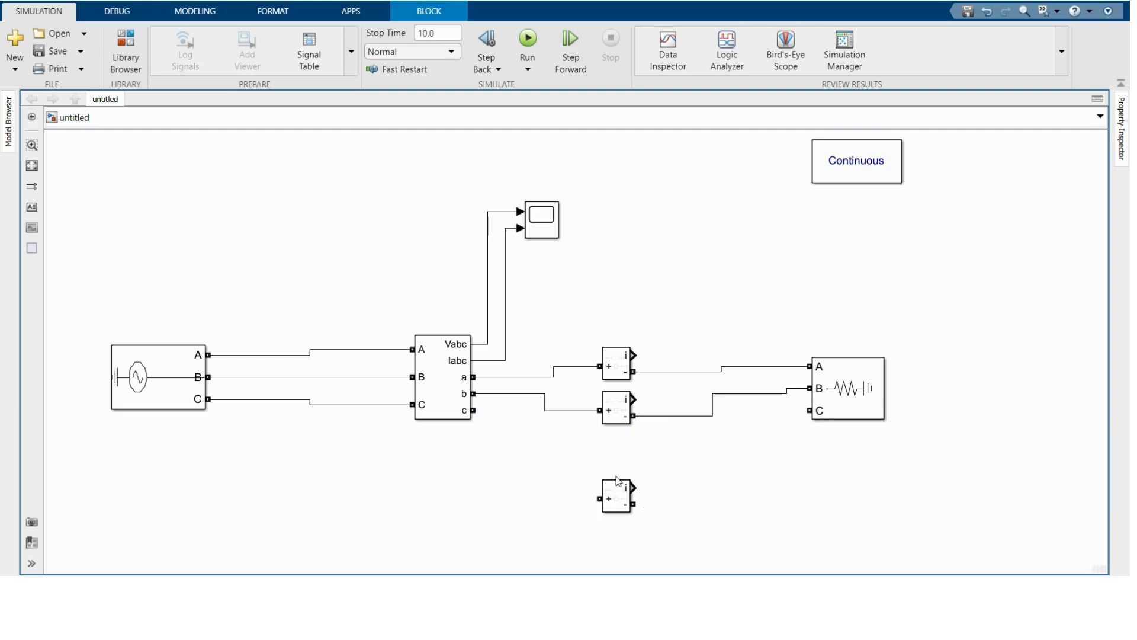
left_click_drag(617, 481, 617, 437)
left_click(474, 410)
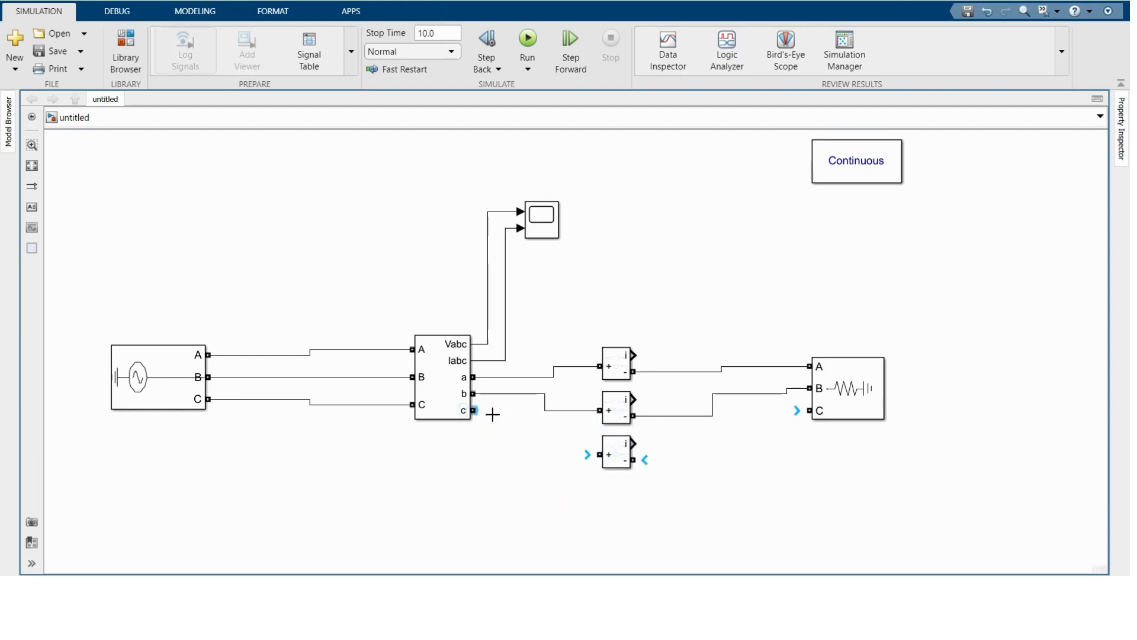
left_click(587, 454)
left_click(637, 459)
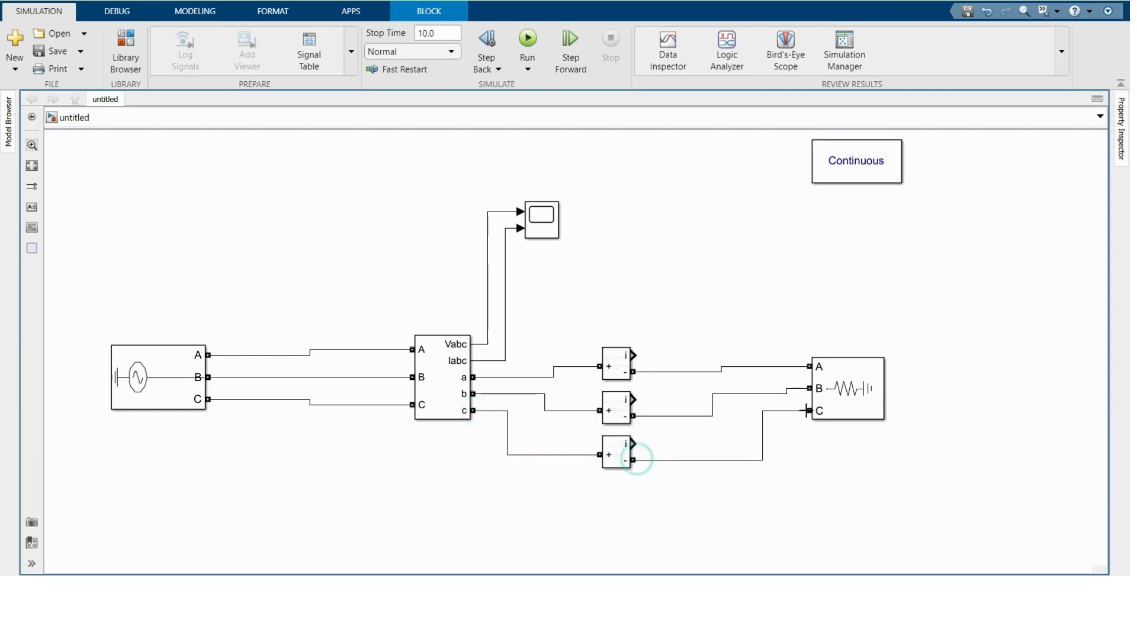
left_click(814, 454)
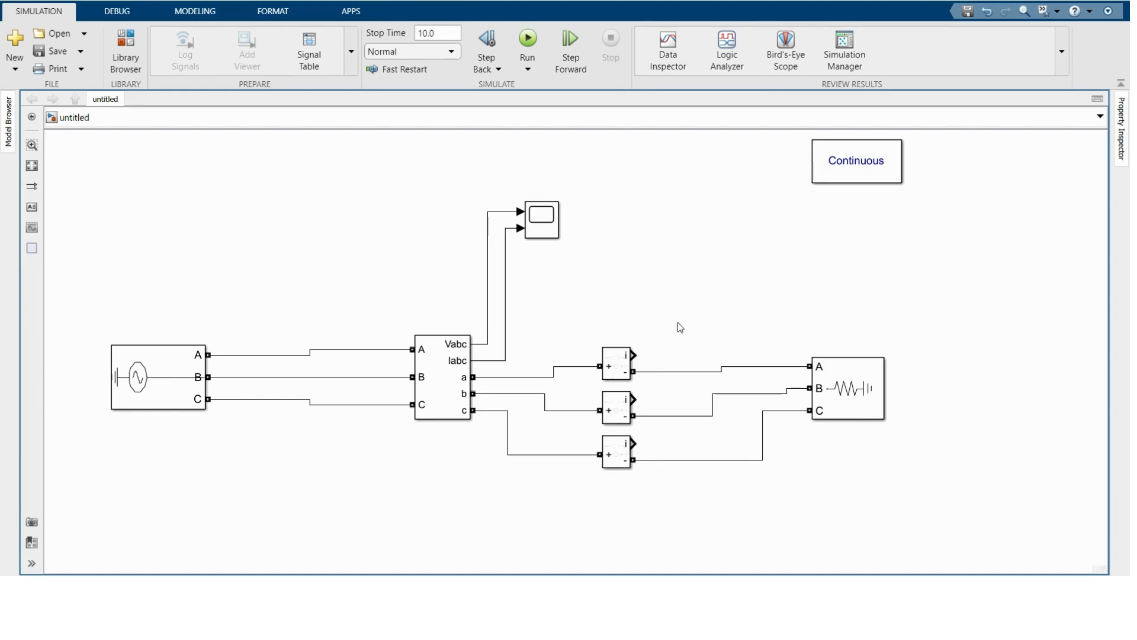
Add a Mux block below the phase c wire near the load and set its number of inputs to 3.
double_click(274, 184)
type("mux")
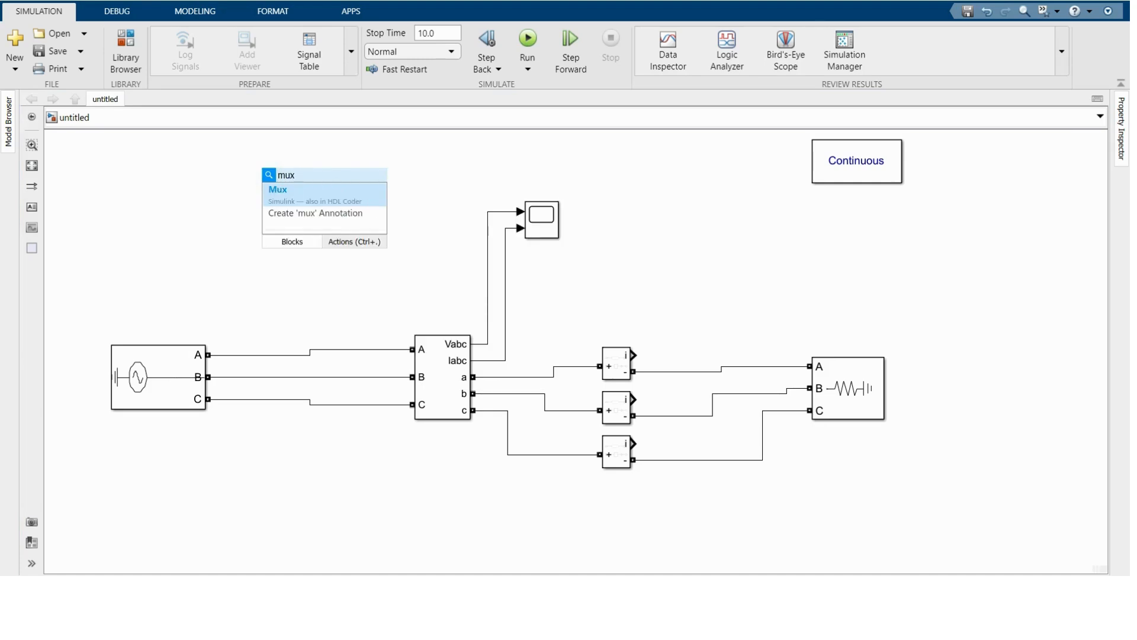
left_click(296, 190)
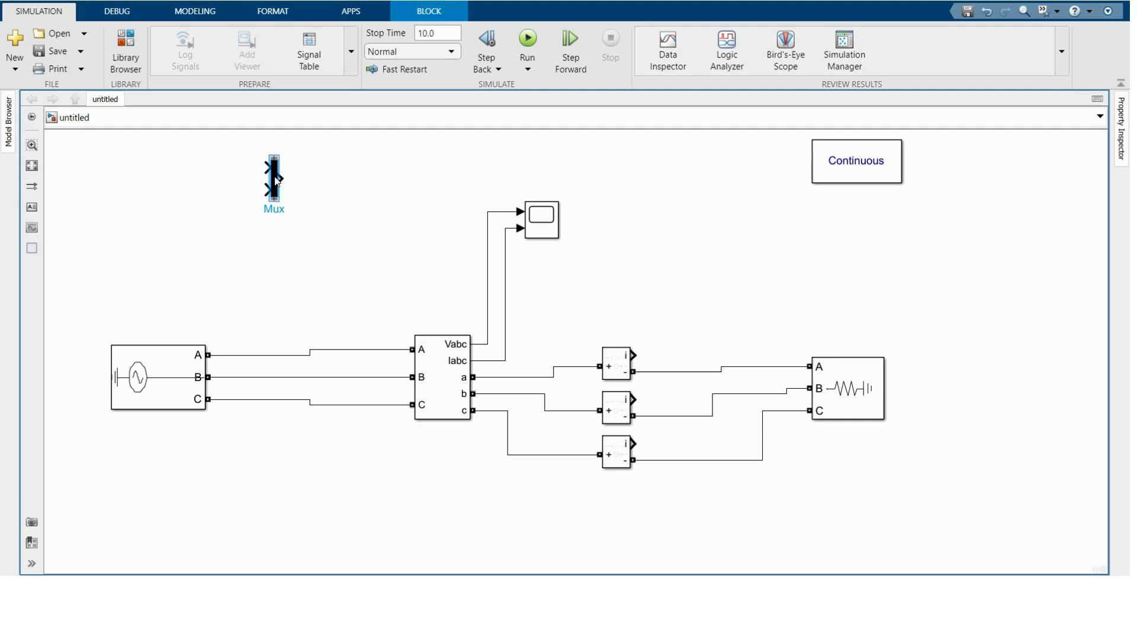
left_click_drag(275, 177, 750, 497)
double_click(750, 498)
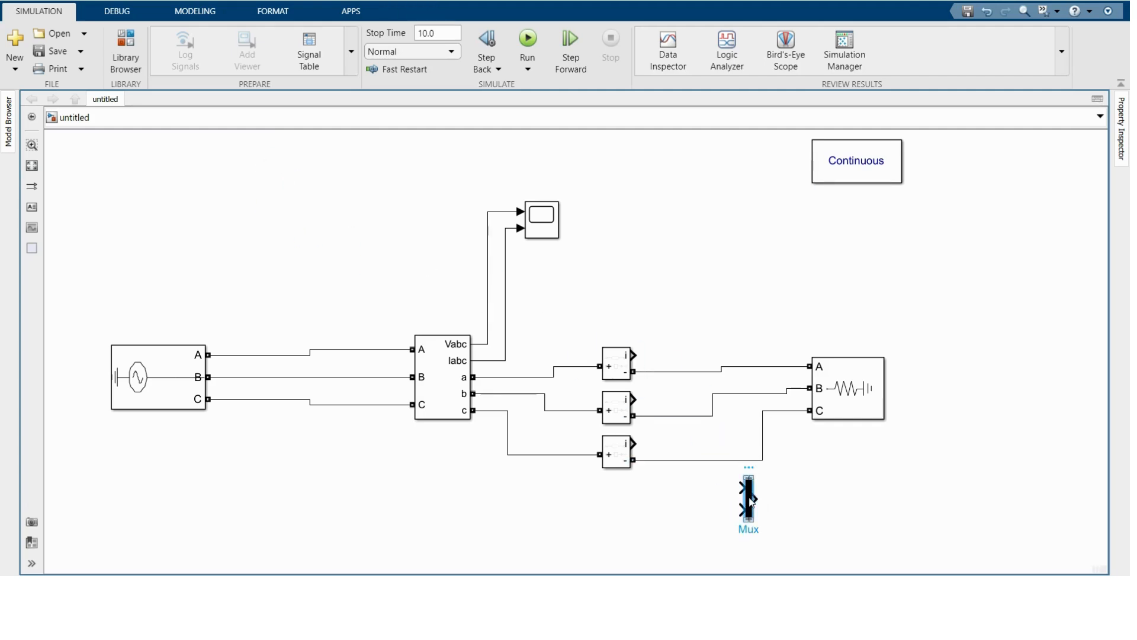
type("3")
key("Return")
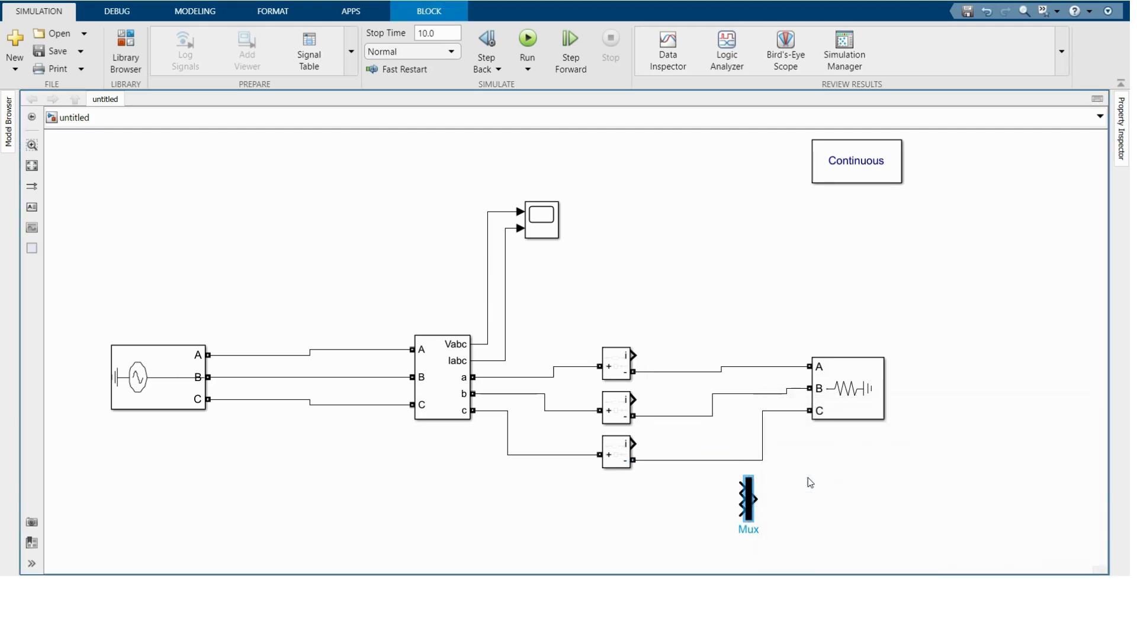
Connect the i outputs of the three Current Measurement blocks to the three Mux inputs in phase order.
left_click_drag(635, 355, 740, 486)
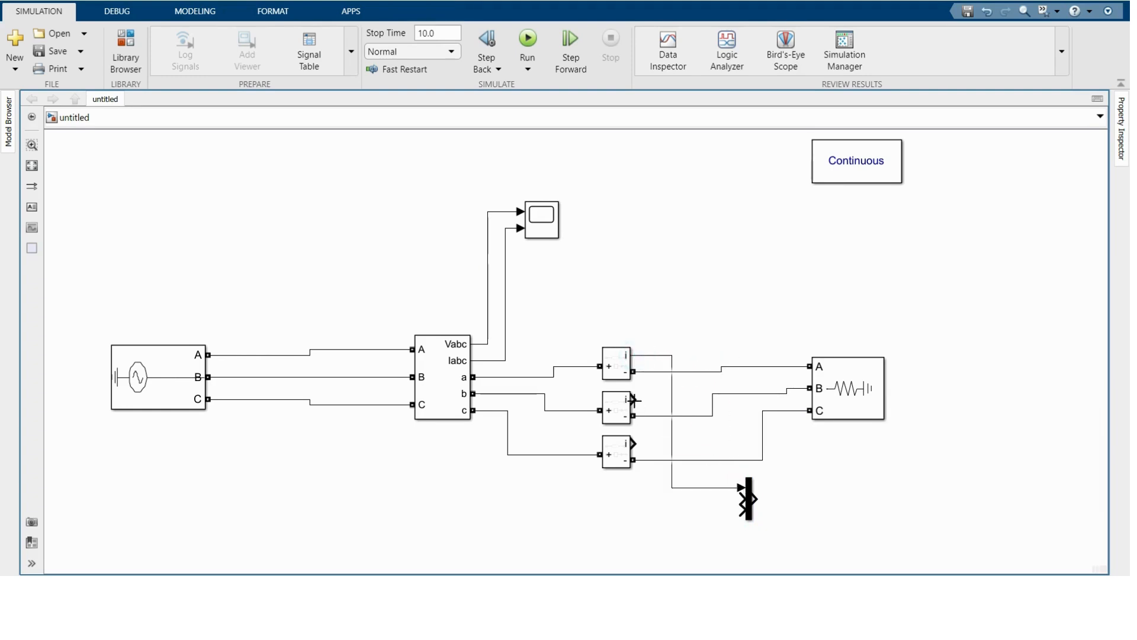
left_click_drag(634, 400, 741, 498)
left_click_drag(653, 448, 740, 509)
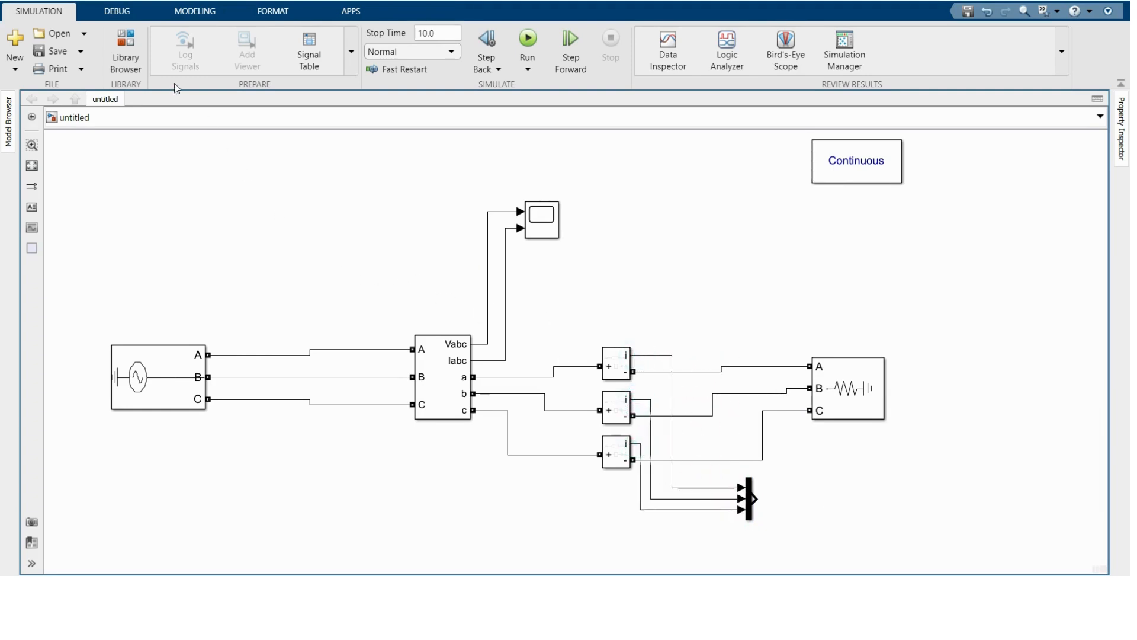
Add an RMS Measurement block from Simscape Electrical Control Measurements below the load and connect the Mux output to it.
left_click(126, 50)
scroll(468, 284, "up", 4)
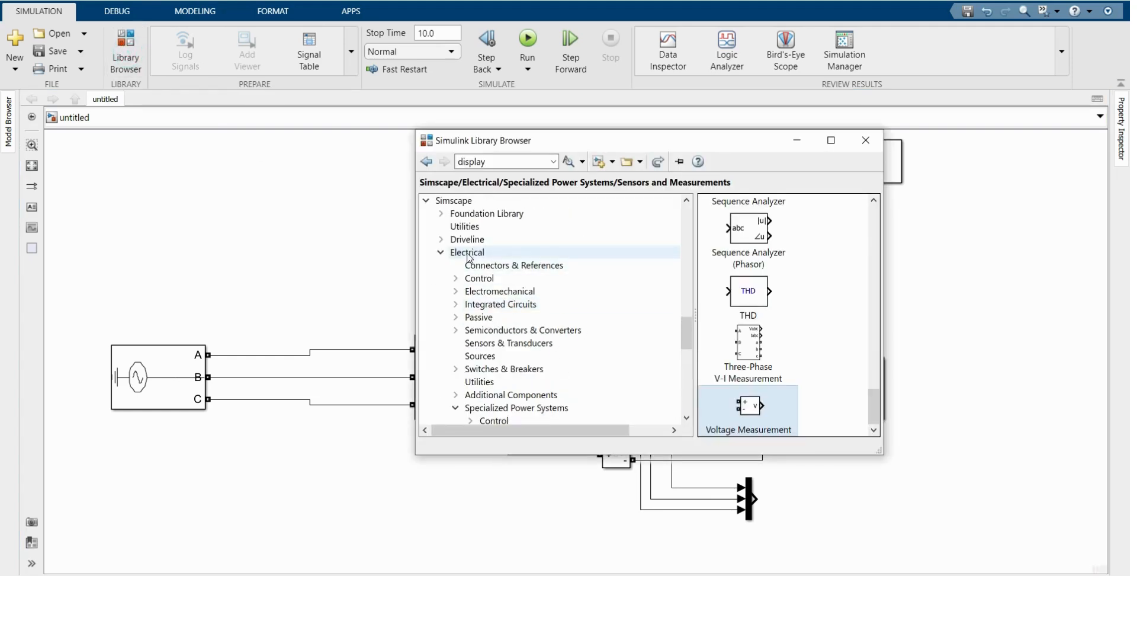
left_click(477, 279)
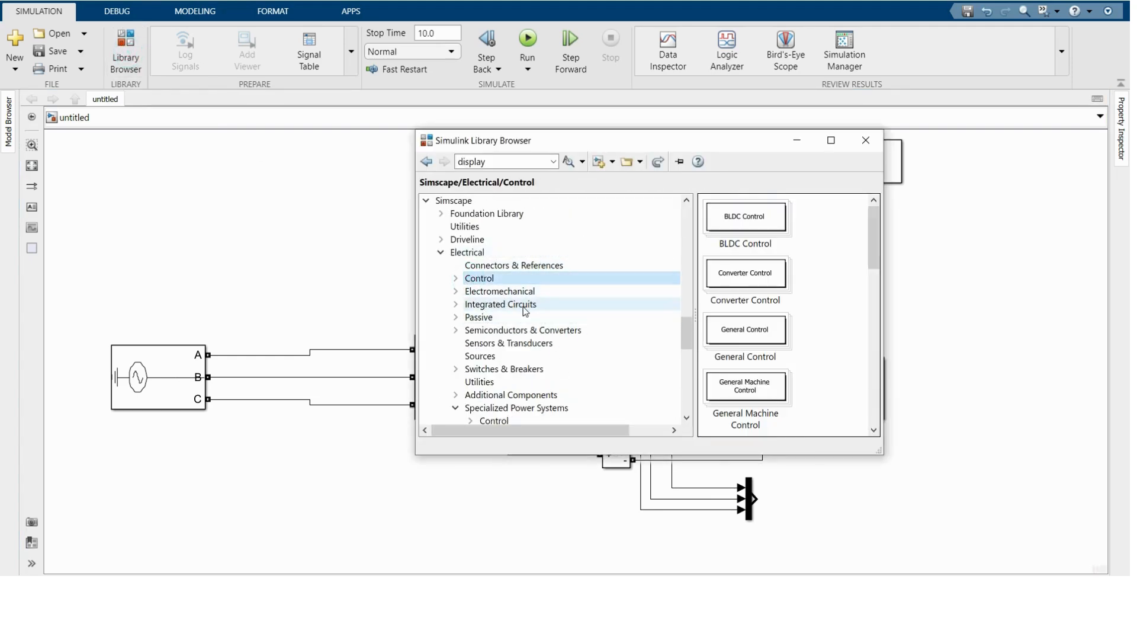
left_click(455, 278)
left_click(493, 330)
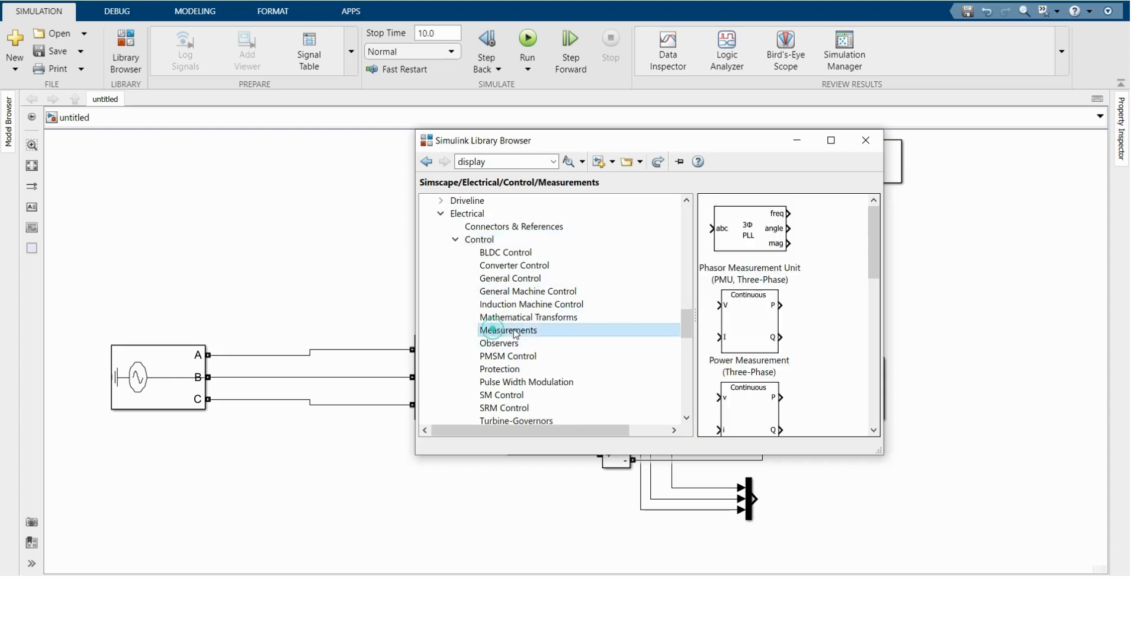
scroll(746, 296, "down", 5)
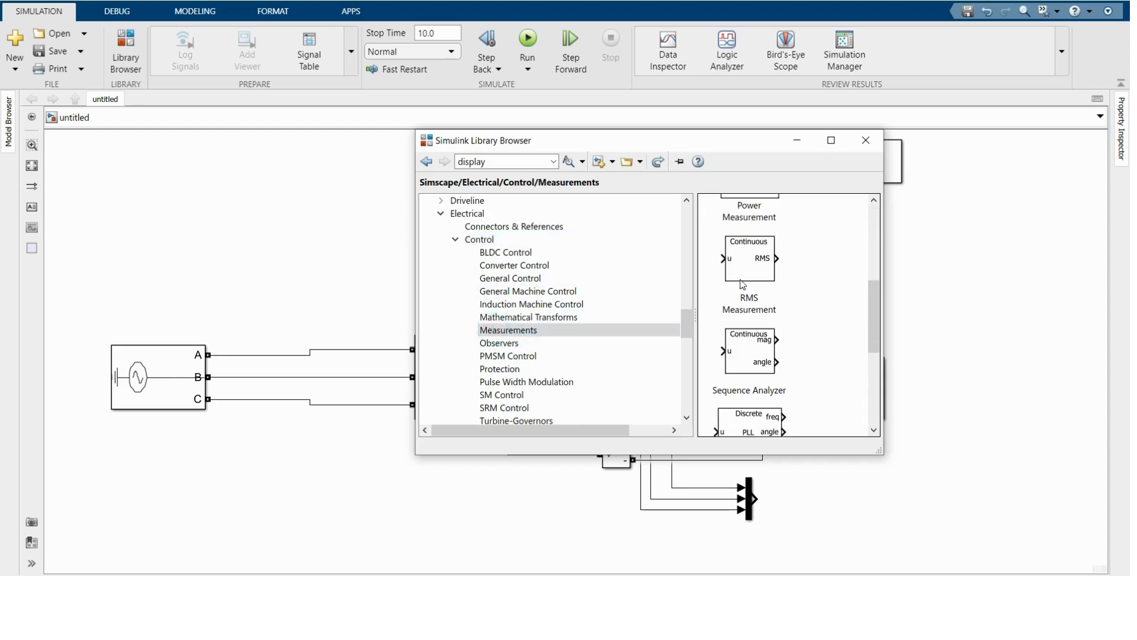
left_click_drag(743, 283, 929, 503)
left_click(822, 500)
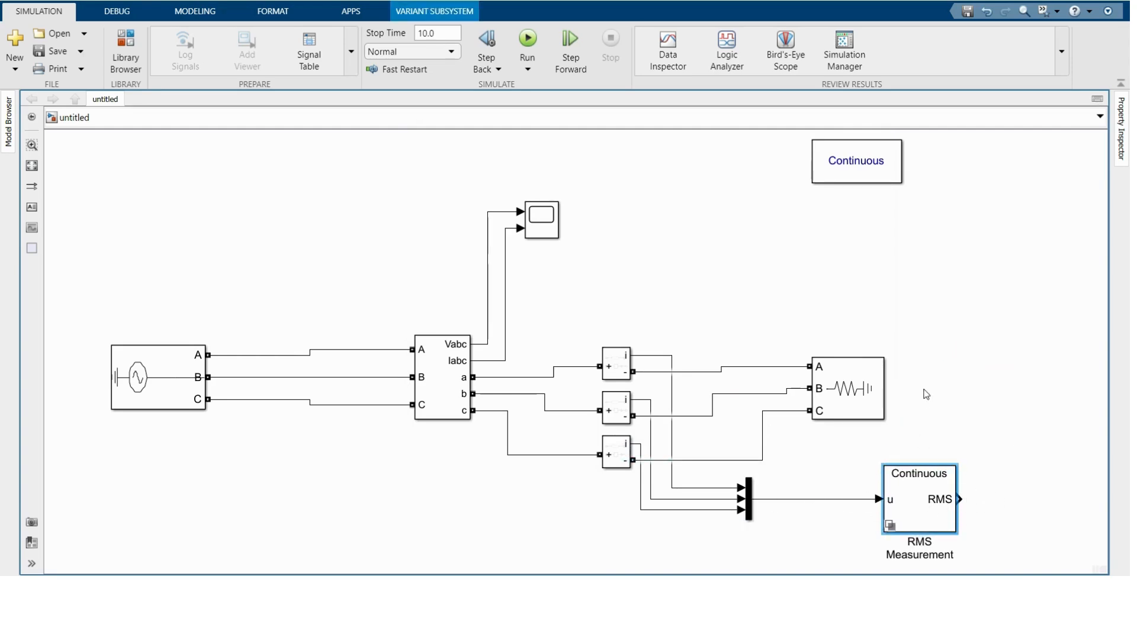
Add a Display block from Simulink Sinks beside the RMS Measurement block and connect the RMS output to it.
left_click(126, 50)
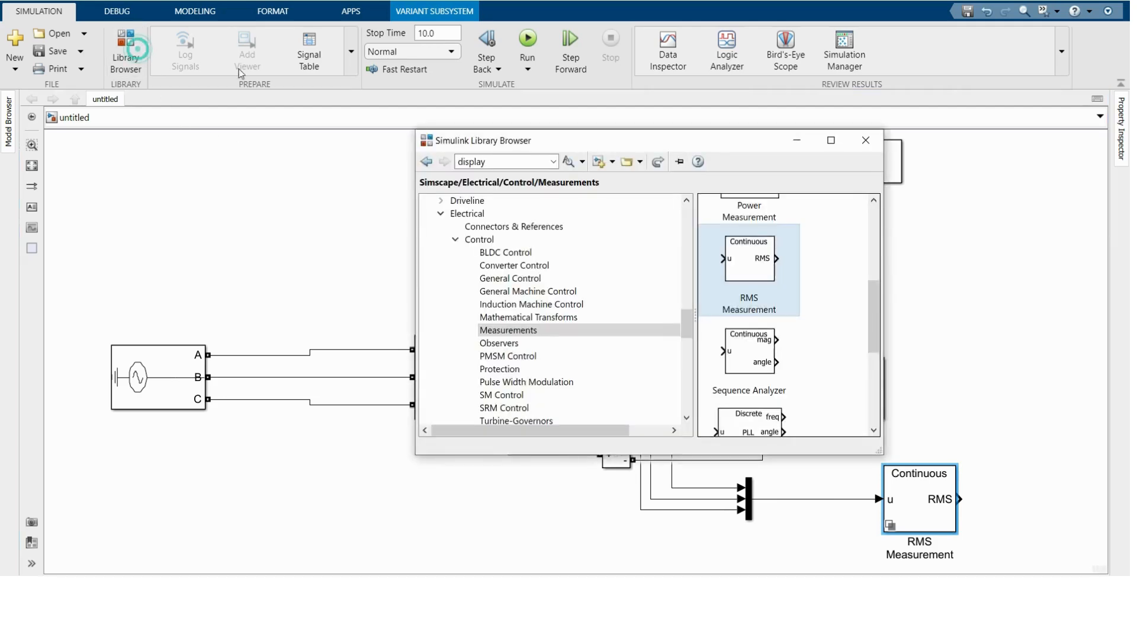
scroll(685, 276, "up", 10)
scroll(682, 273, "up", 10)
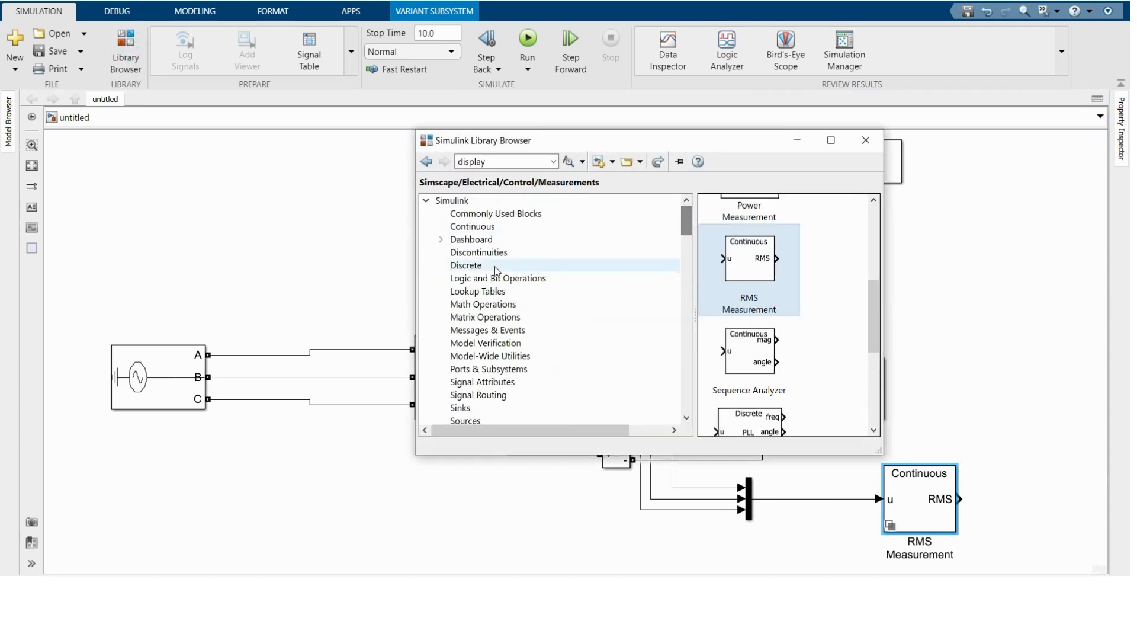
left_click(460, 407)
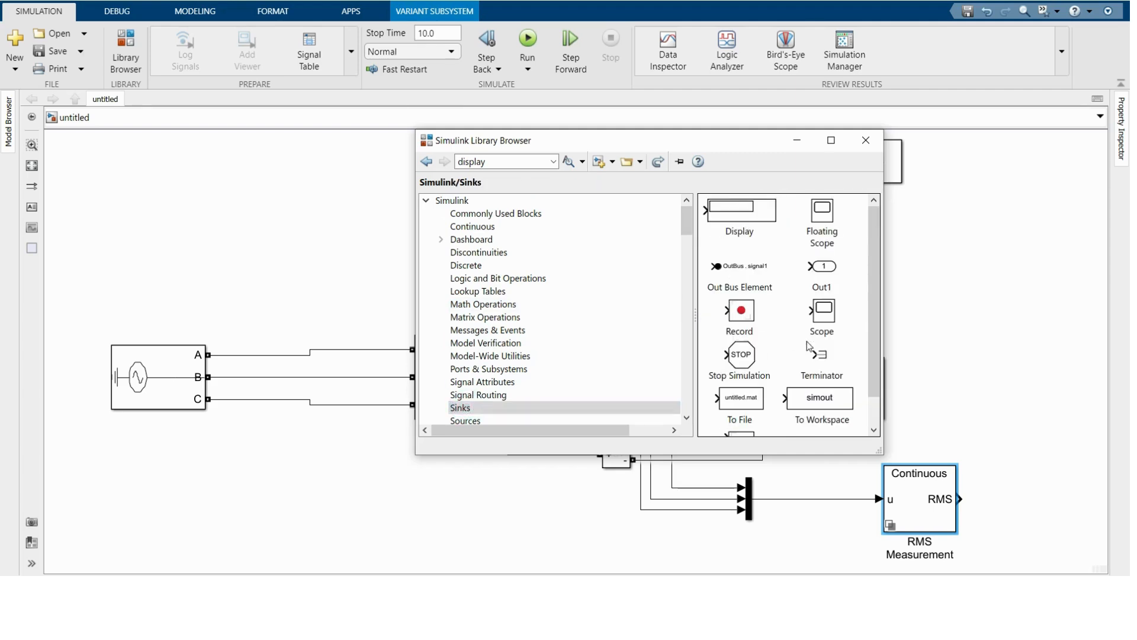
left_click_drag(740, 210, 1062, 513)
left_click_drag(960, 499, 1008, 503)
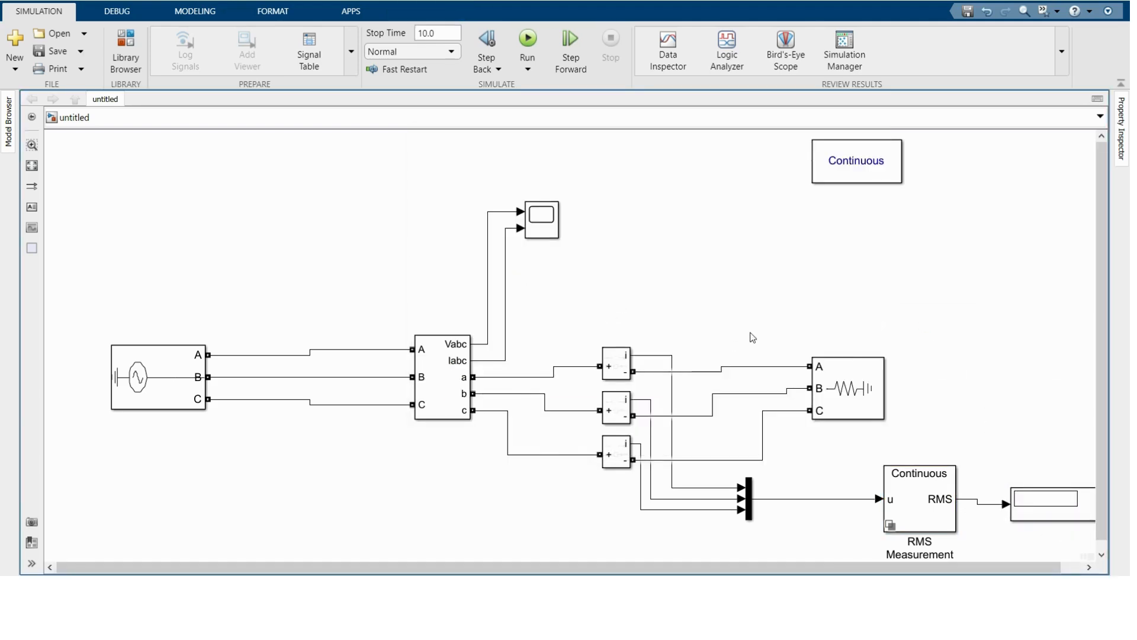
key("space")
Place three Voltage Measurement blocks from Sensors and Measurements in a staggered row below the phase wires.
left_click(125, 48)
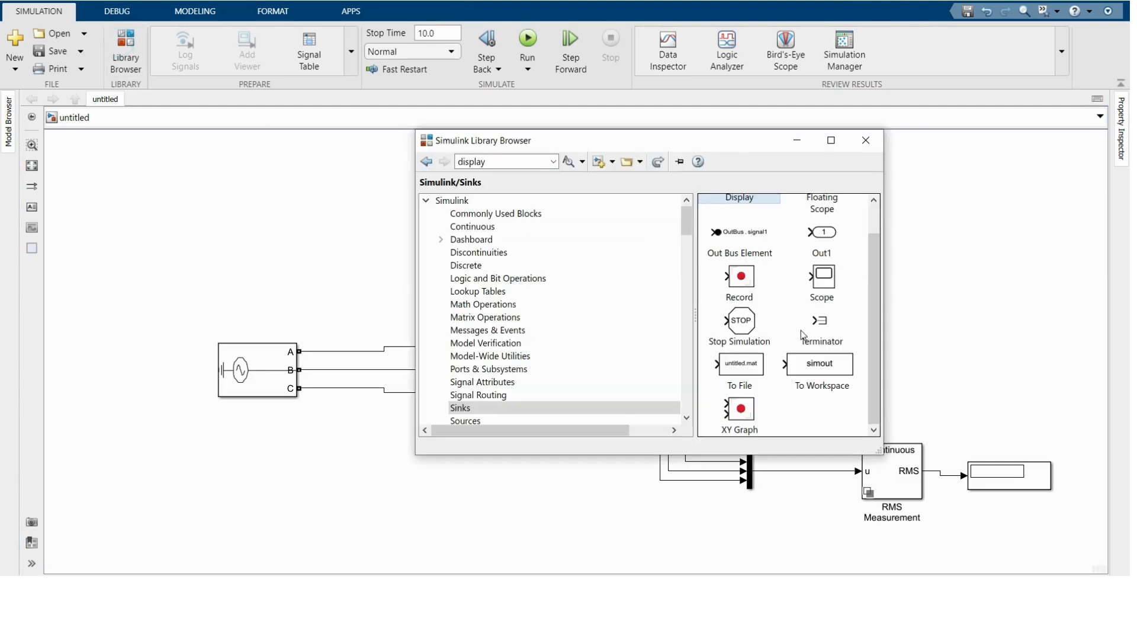
scroll(510, 349, "down", 15)
scroll(509, 349, "down", 5)
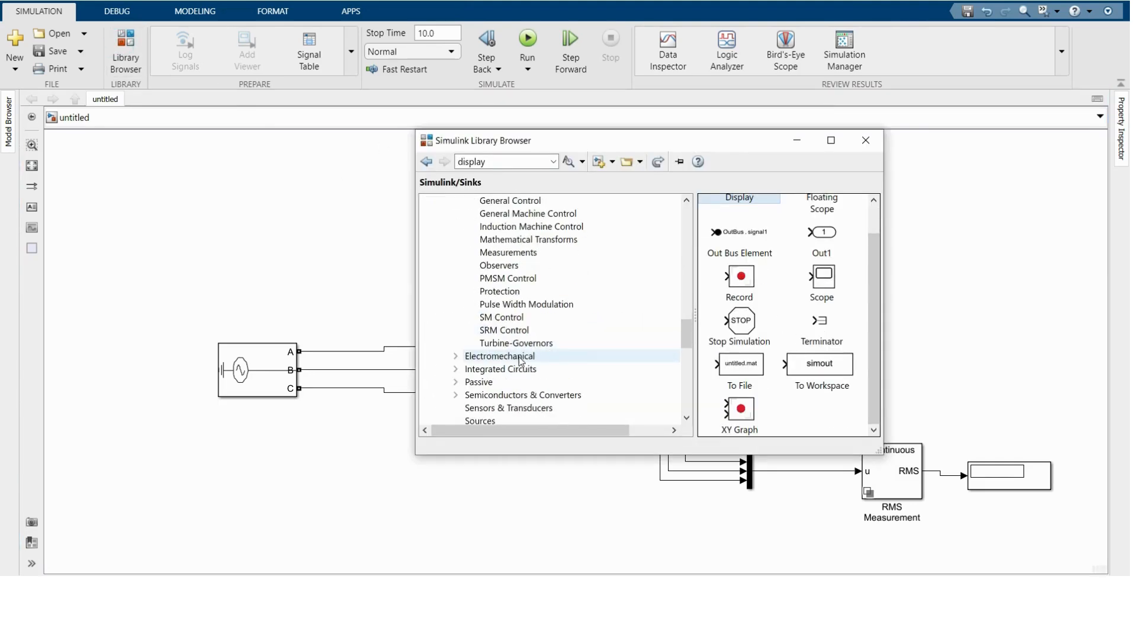
scroll(493, 327, "down", 8)
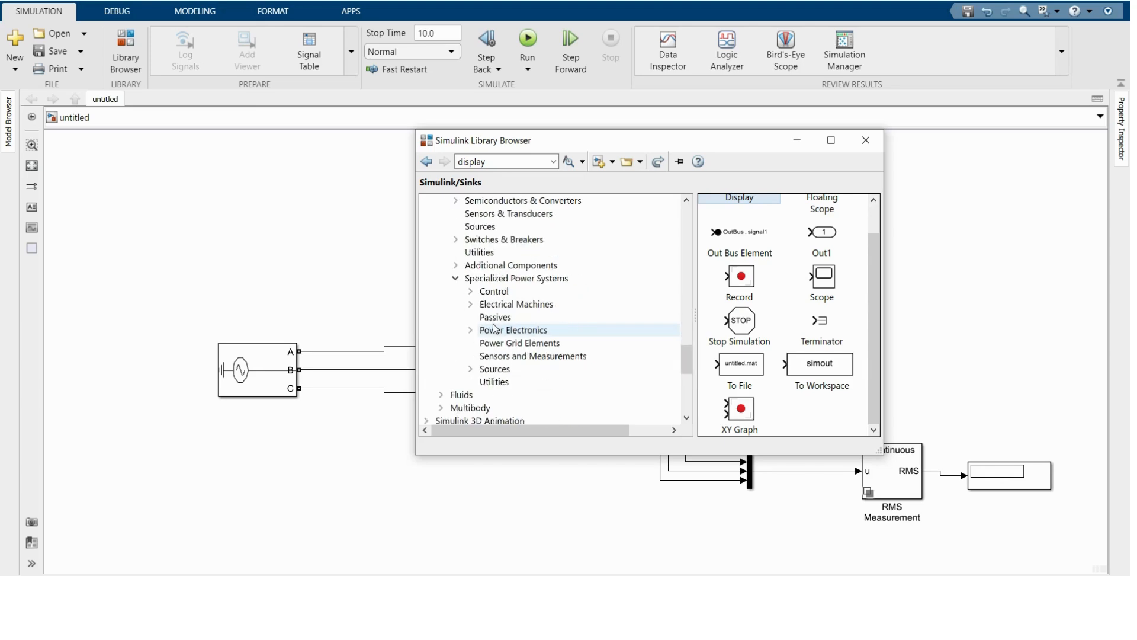
left_click(518, 355)
scroll(740, 345, "down", 10)
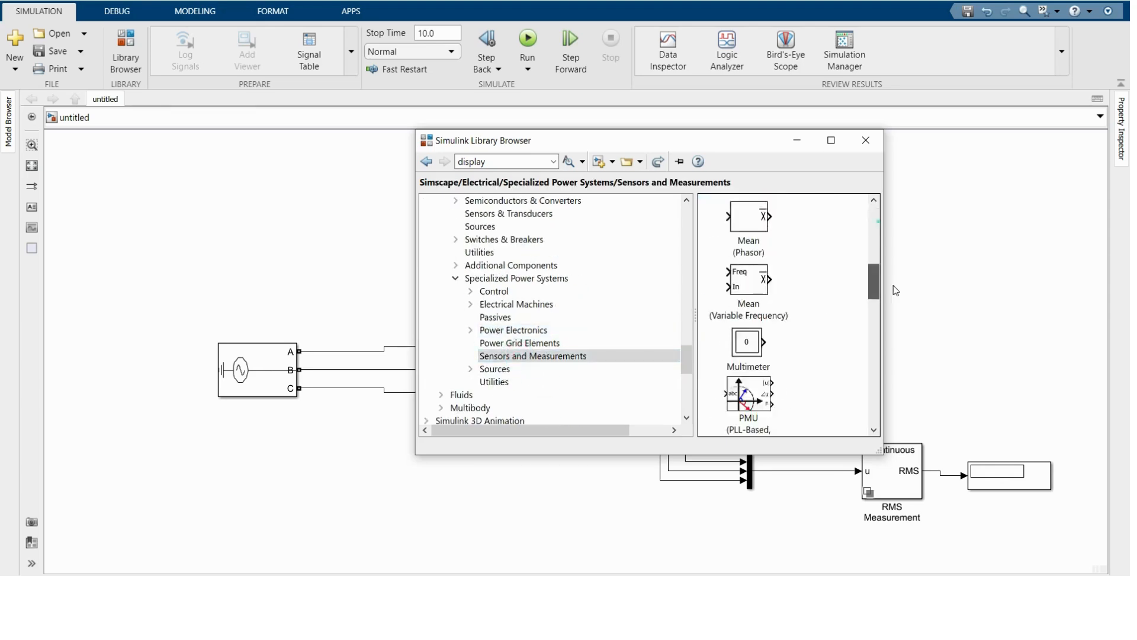
left_click_drag(764, 398, 625, 524)
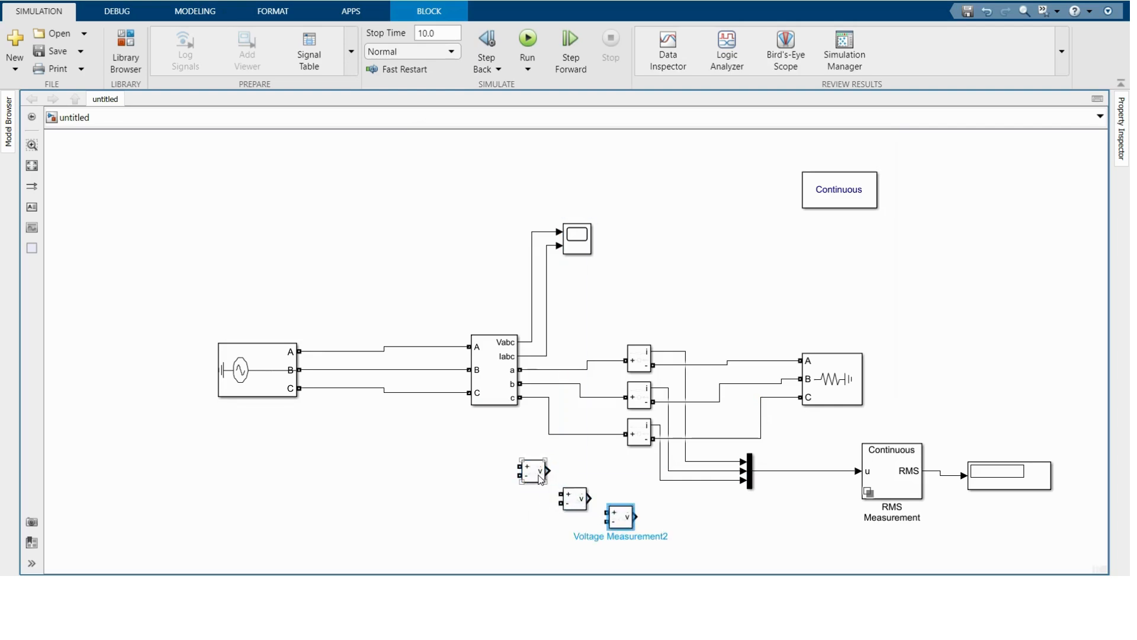
left_click_drag(533, 472, 532, 462)
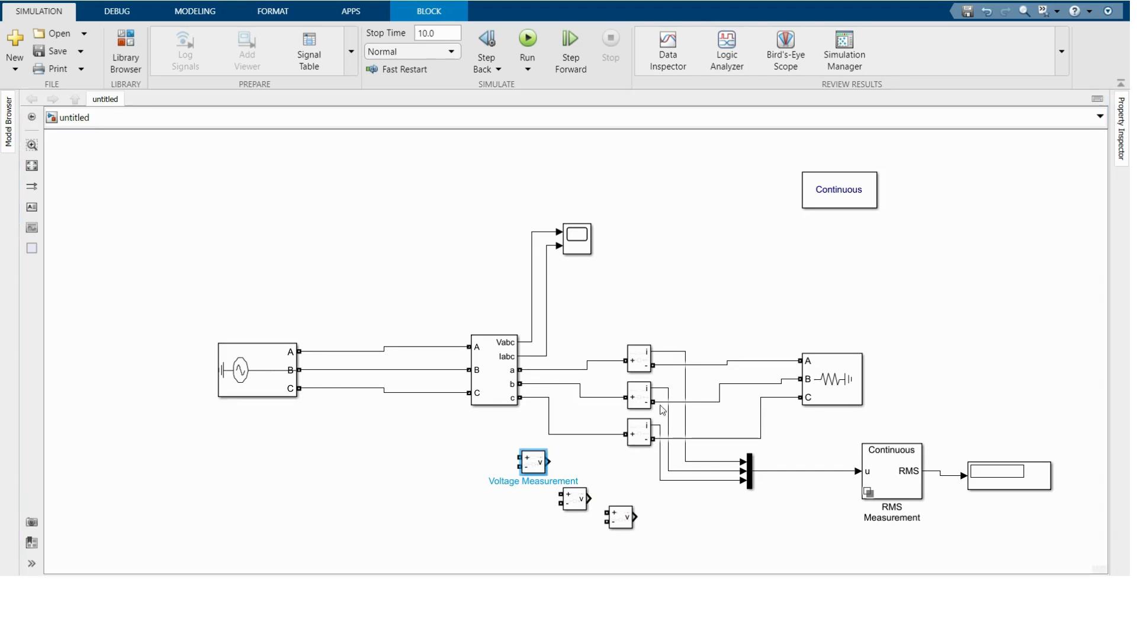
Connect the three Voltage Measurement blocks line to line across phases a-b, b-c and c-a, aligning the second and third below the wires.
left_click_drag(520, 456, 541, 368)
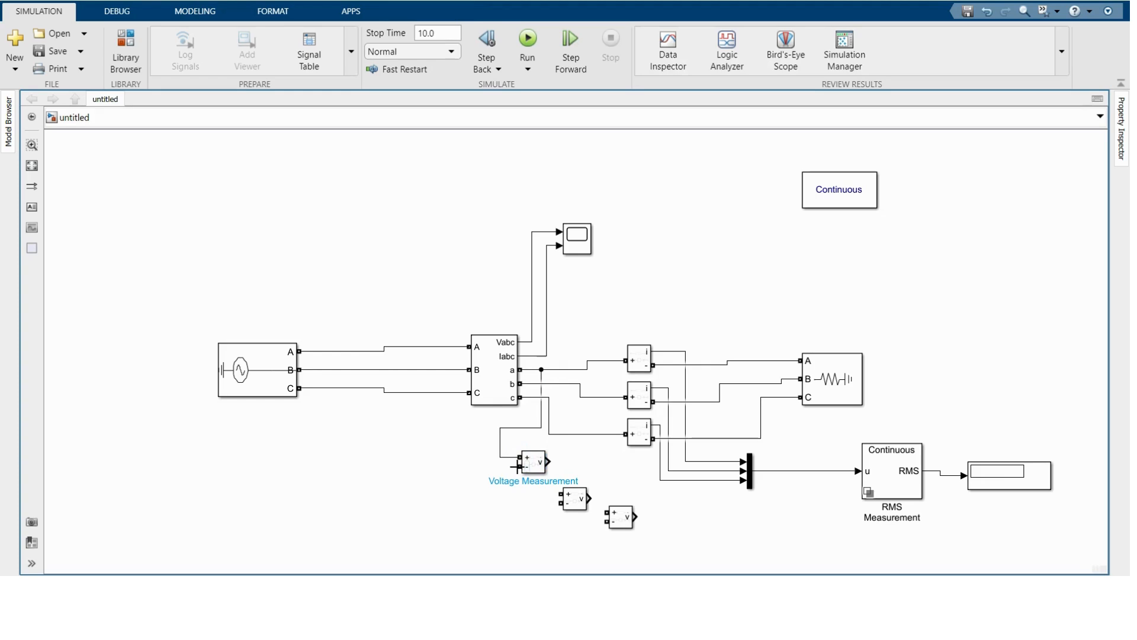
left_click_drag(519, 466, 552, 384)
left_click_drag(565, 492, 567, 384)
left_click_drag(572, 483, 574, 434)
mouse_move(621, 518)
left_mouse_down()
mouse_move(635, 508)
mouse_move(631, 495)
mouse_move(619, 501)
mouse_move(610, 434)
left_mouse_up()
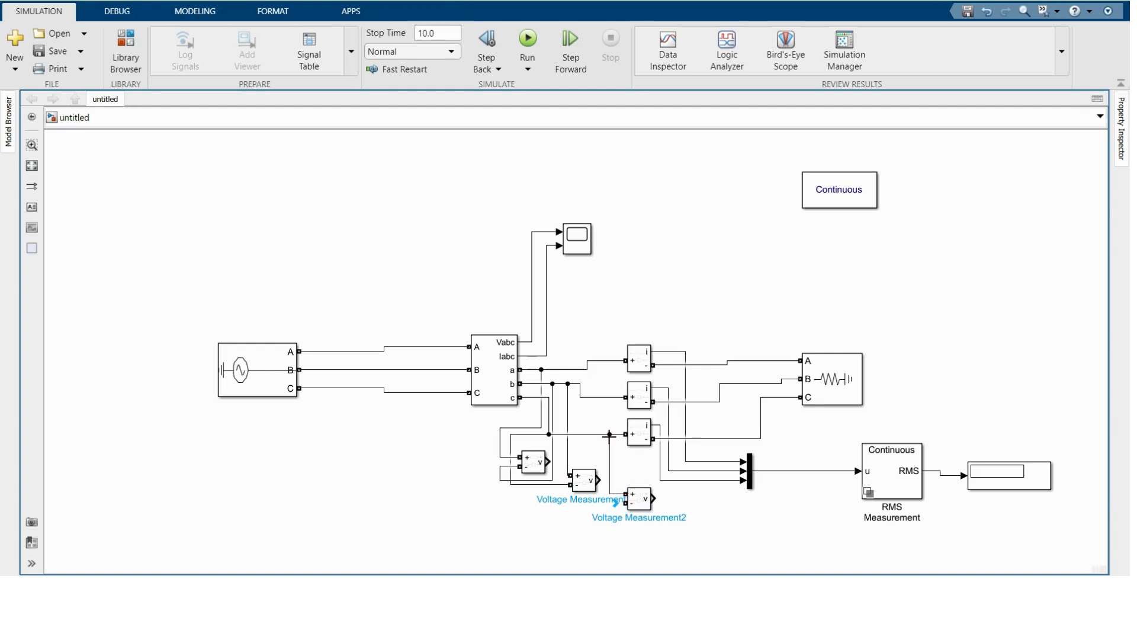
mouse_move(625, 503)
left_mouse_down()
mouse_move(597, 428)
mouse_move(602, 360)
left_mouse_up()
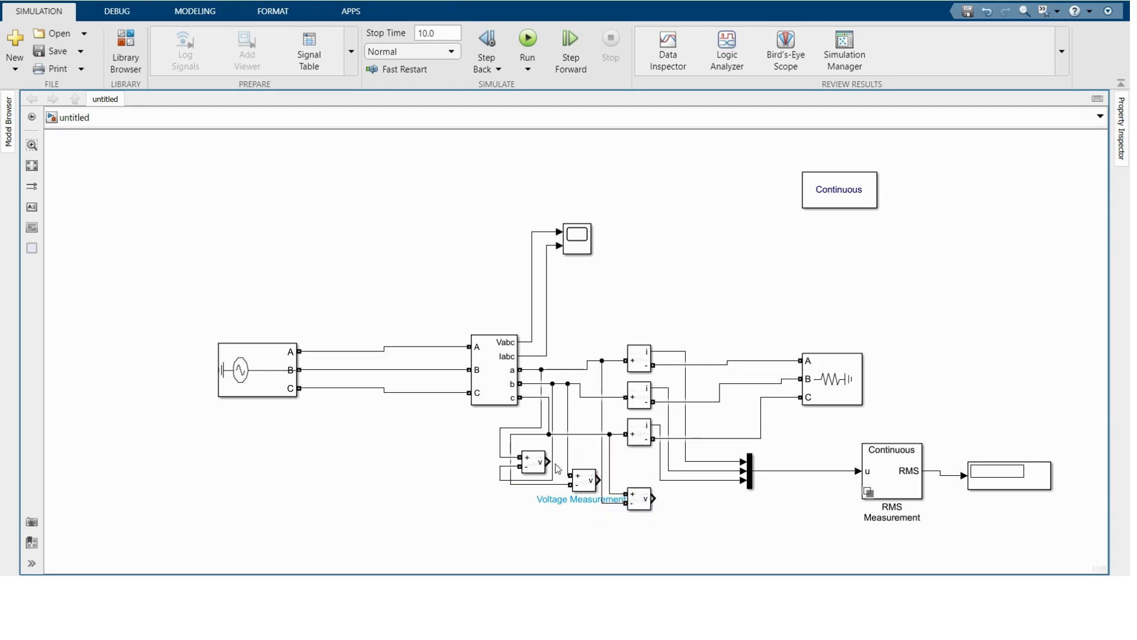
Duplicate the Mux below the original and connect the three Voltage Measurement outputs to its inputs in order.
left_click_drag(752, 473, 749, 526)
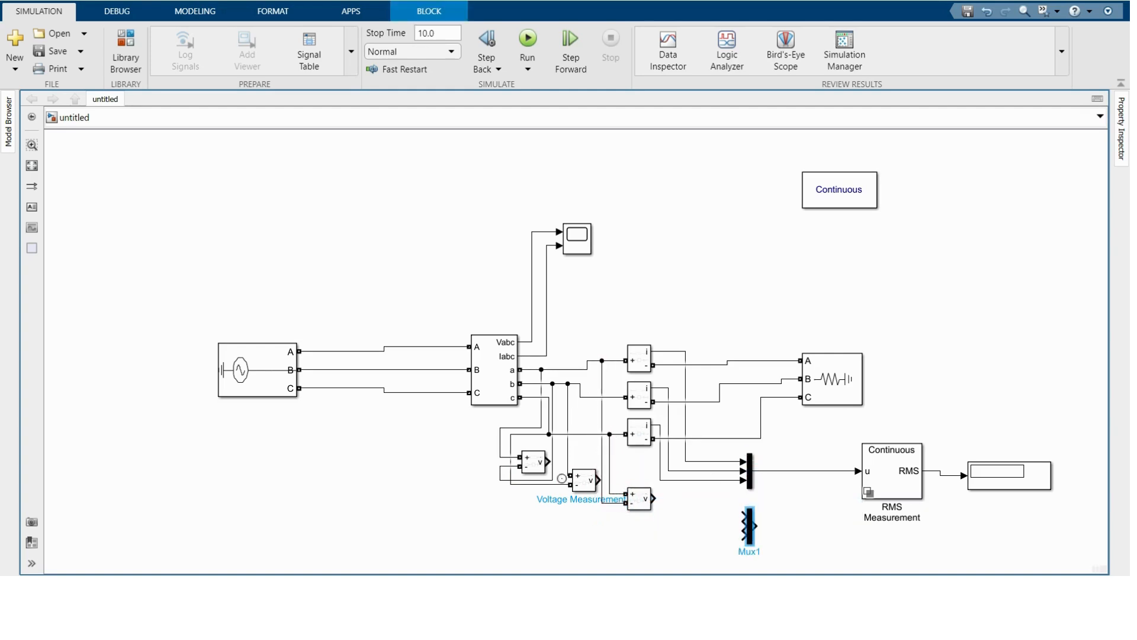
left_click_drag(551, 460, 741, 517)
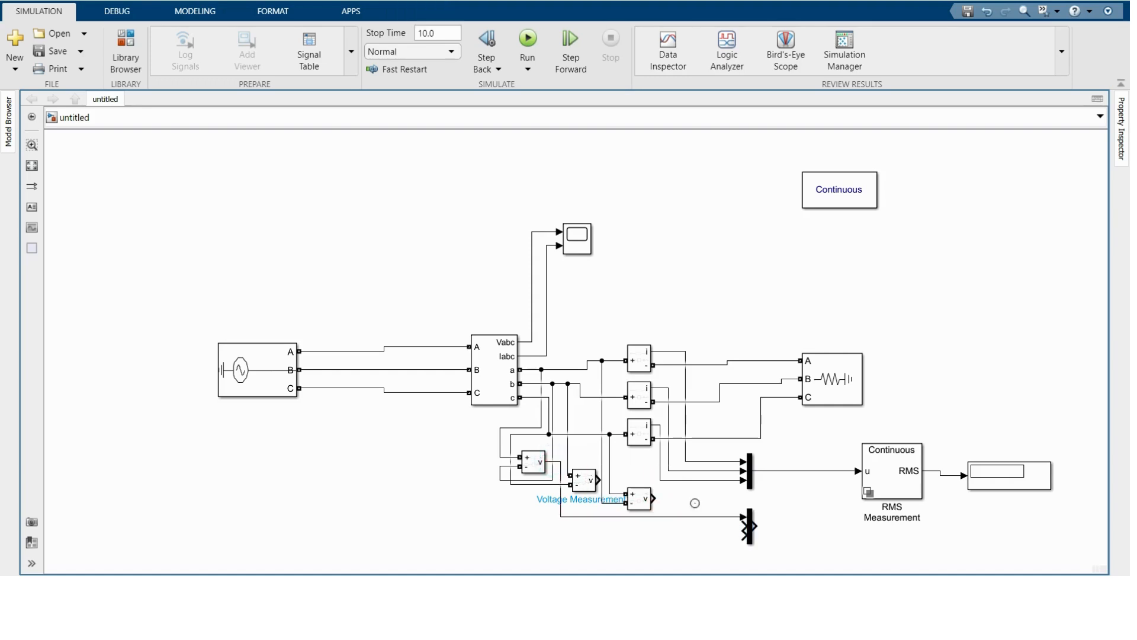
left_click_drag(599, 479, 743, 525)
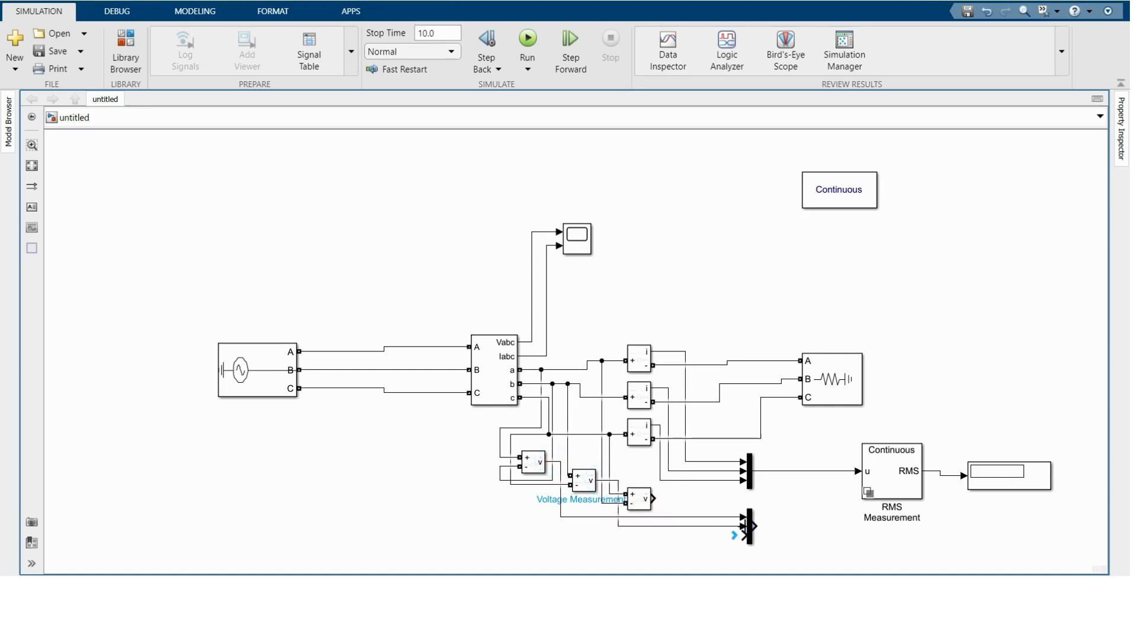
left_click_drag(654, 499, 743, 535)
Duplicate the RMS Measurement and Display blocks below the originals, connecting them in series to the second Mux output.
left_click_drag(895, 484, 903, 540)
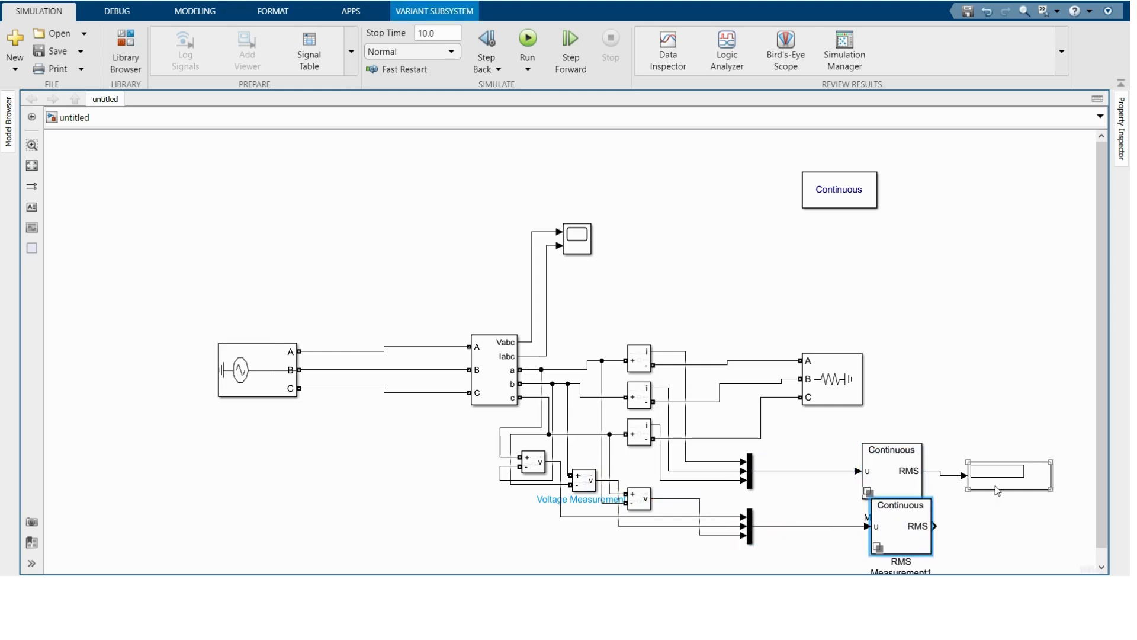
left_click_drag(997, 490, 1001, 528)
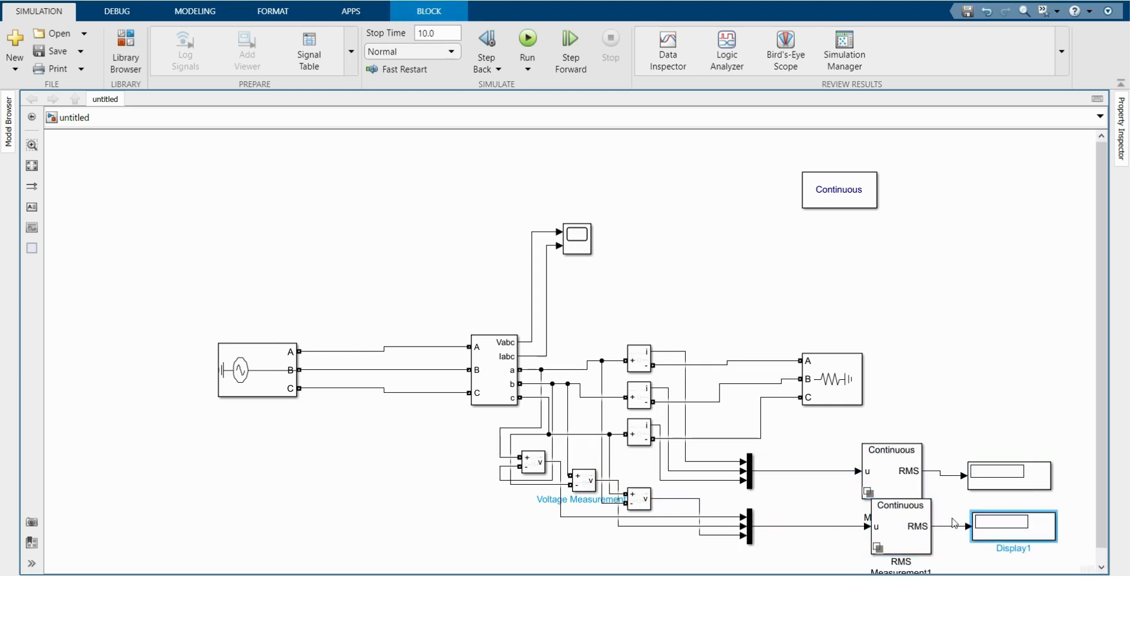
left_click(31, 167)
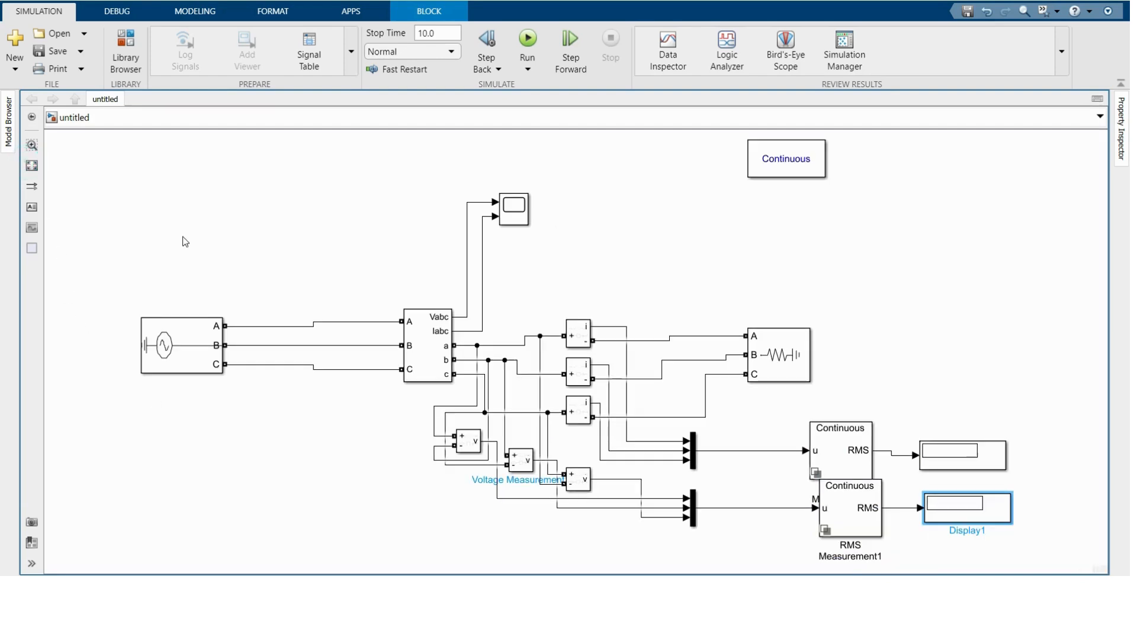
Run the simulation and enlarge both Display blocks enough to show all three RMS values each.
left_click(532, 65)
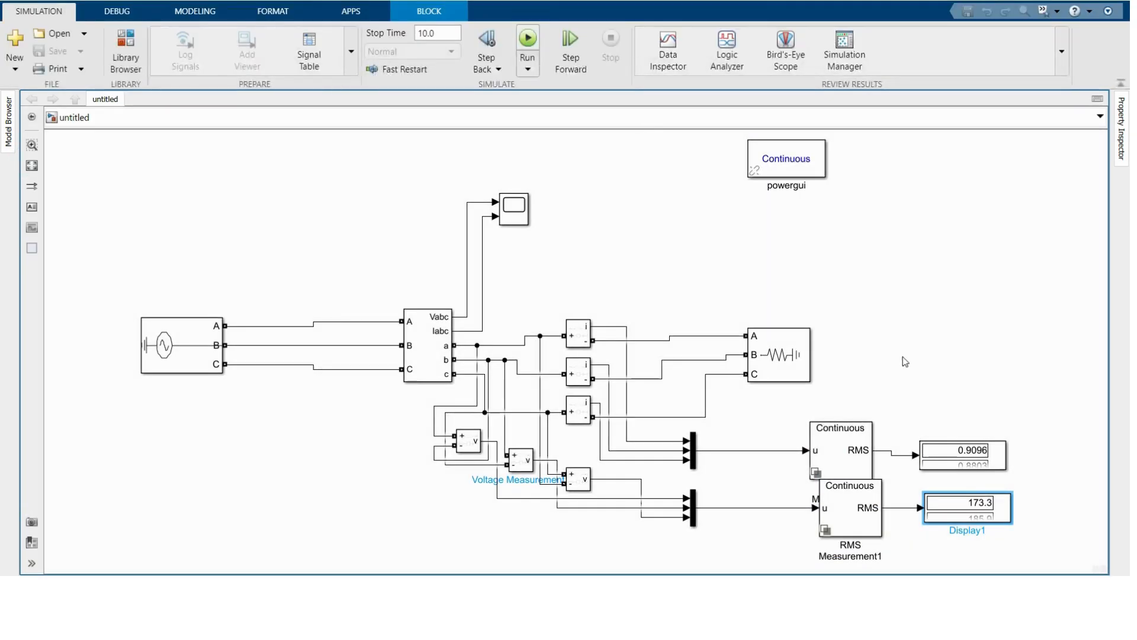
left_click(962, 455)
left_click_drag(962, 455, 1014, 397)
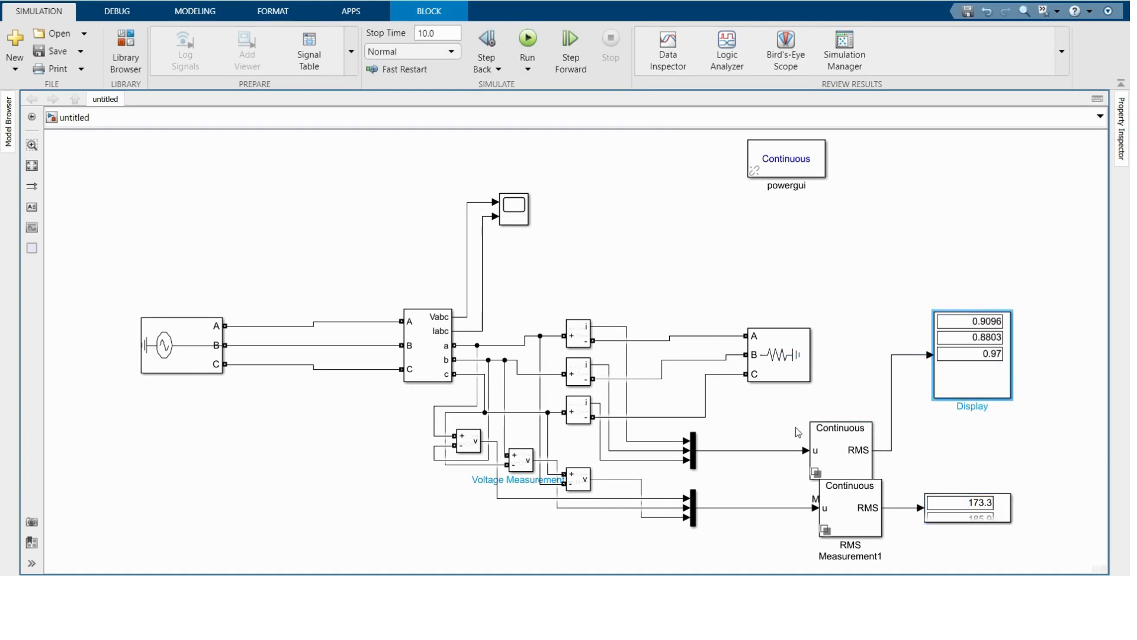
left_click(983, 510)
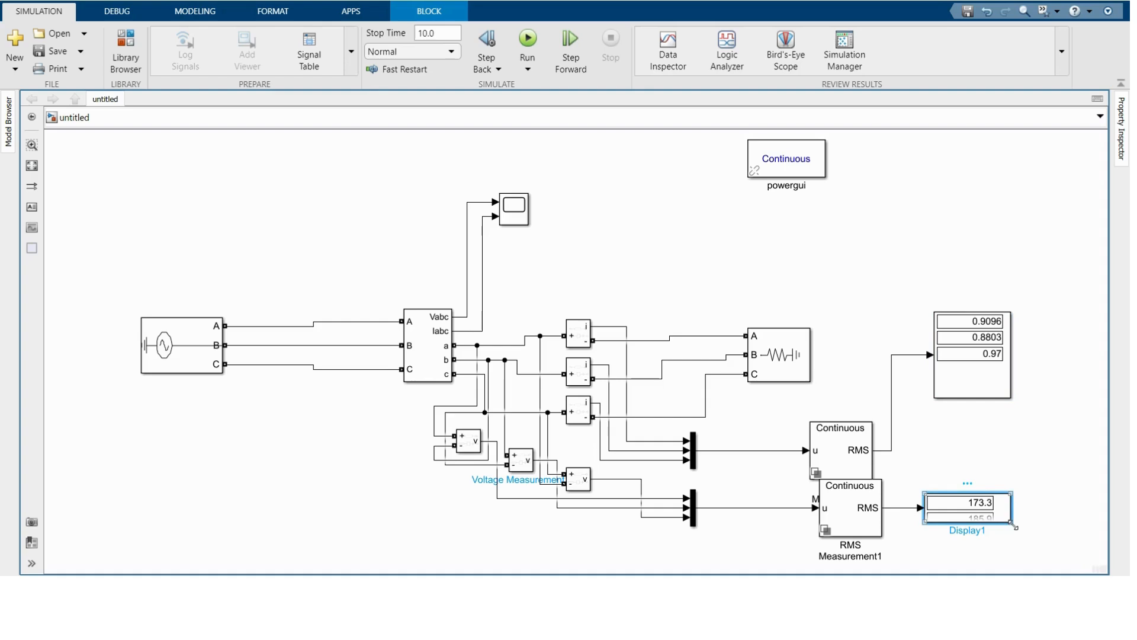
left_click_drag(1014, 525, 970, 572)
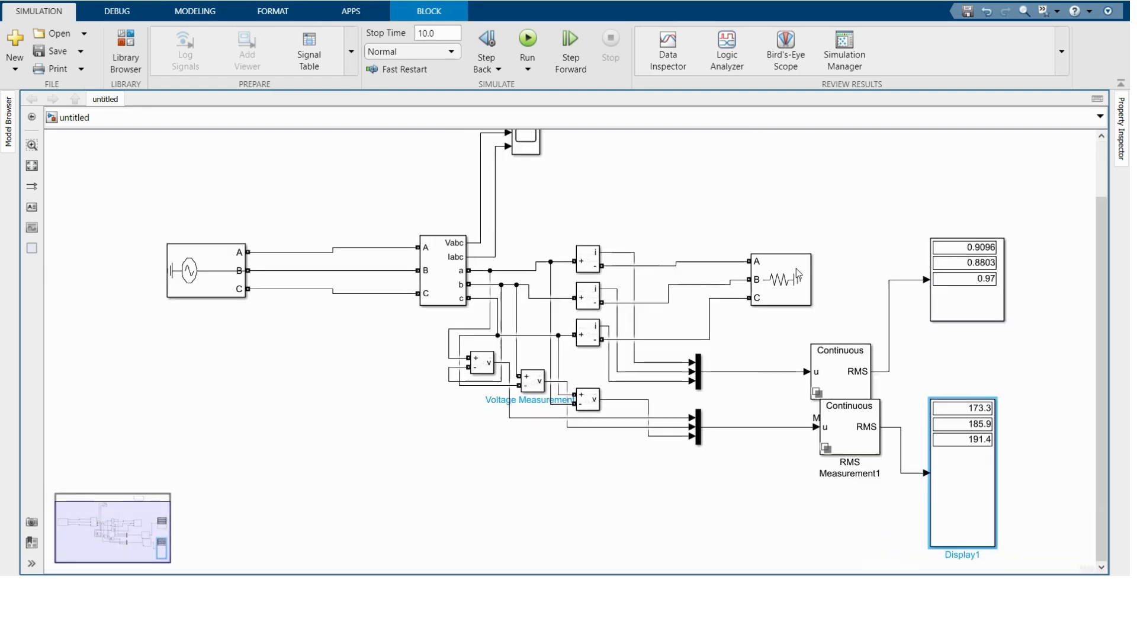
left_click(32, 165)
Open the Scope and set its layout to two vertically stacked plots for the voltages and currents.
left_click(526, 192)
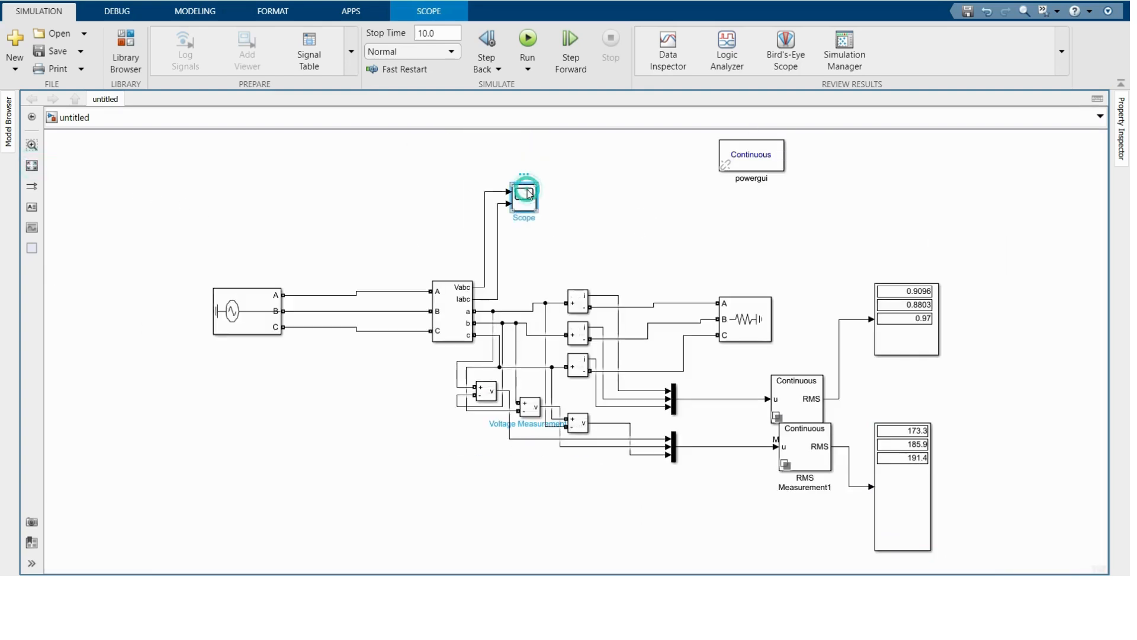
double_click(526, 192)
left_click(718, 97)
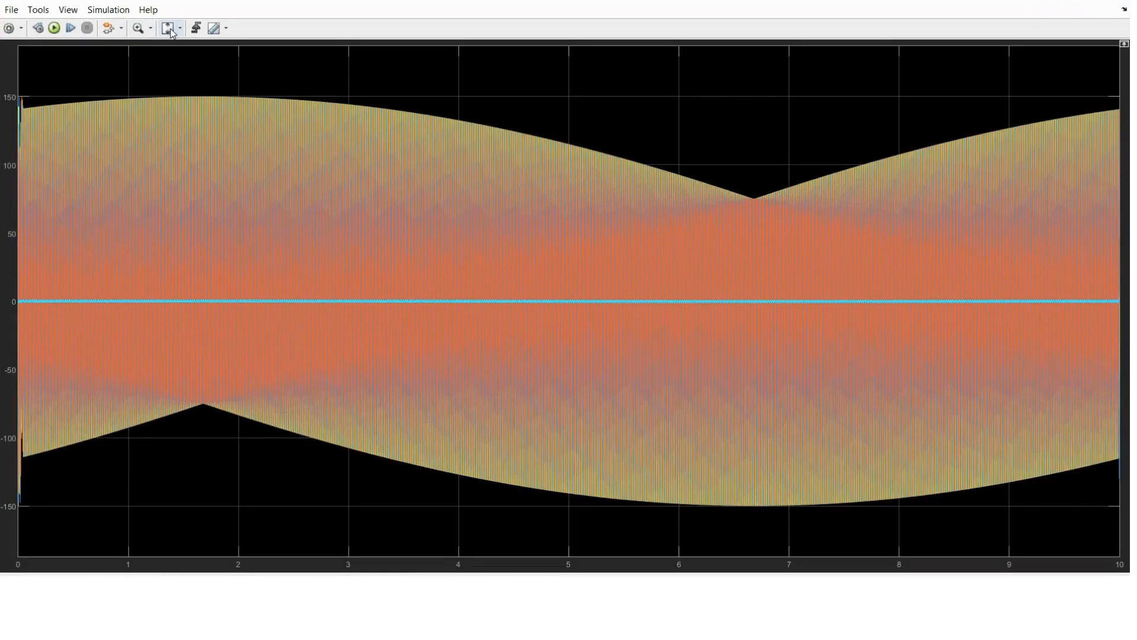
left_click(170, 64)
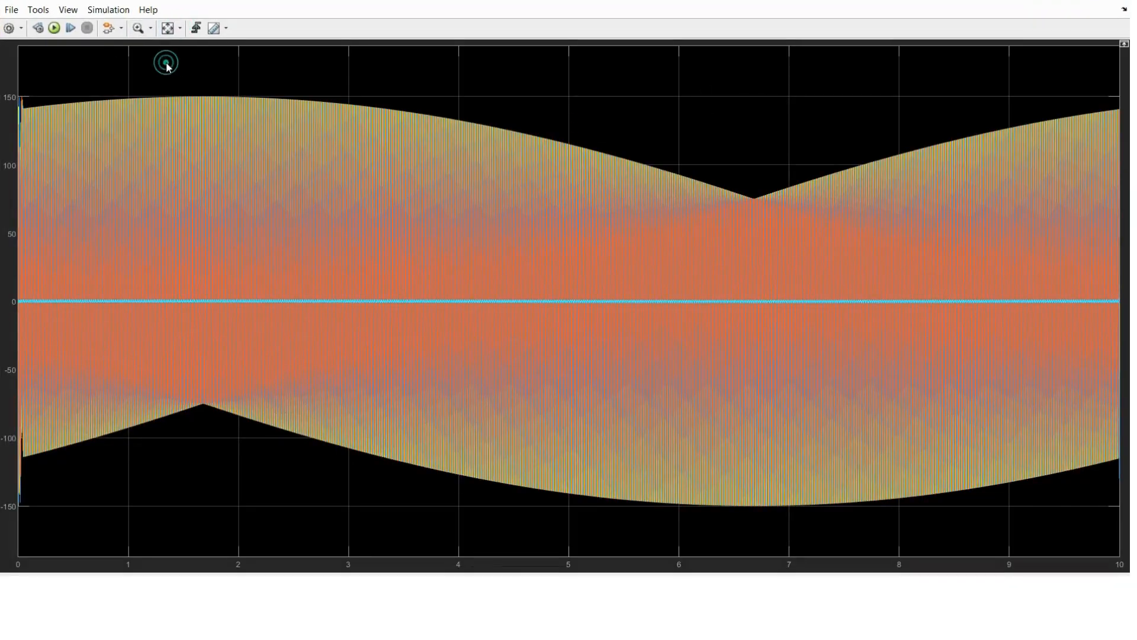
left_click(151, 29)
left_click(67, 10)
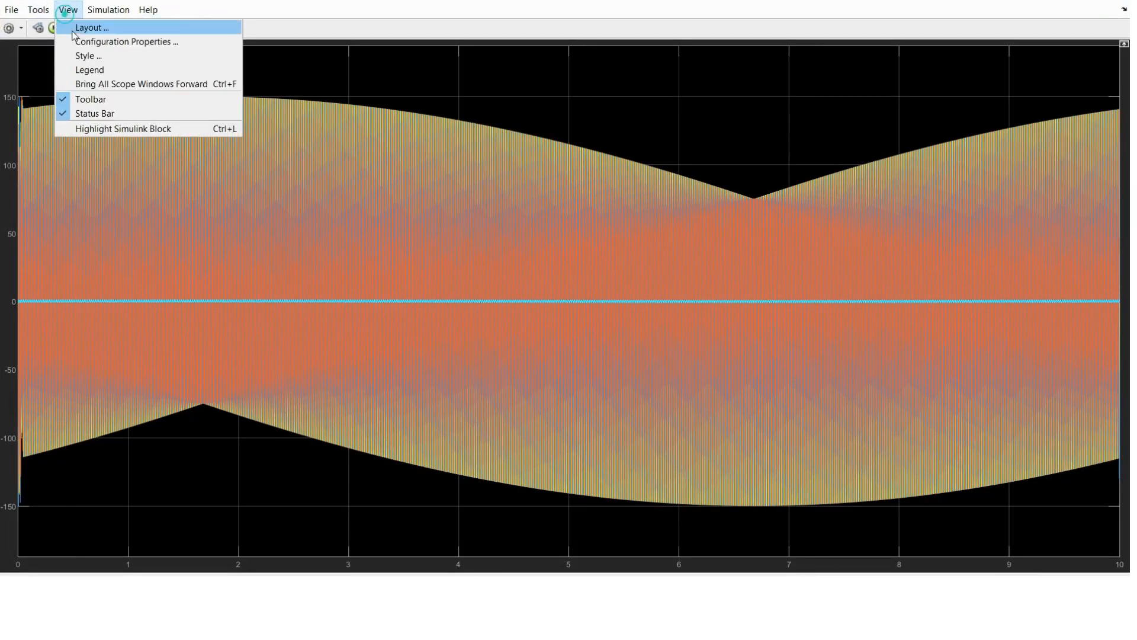
left_click(72, 29)
left_click(87, 58)
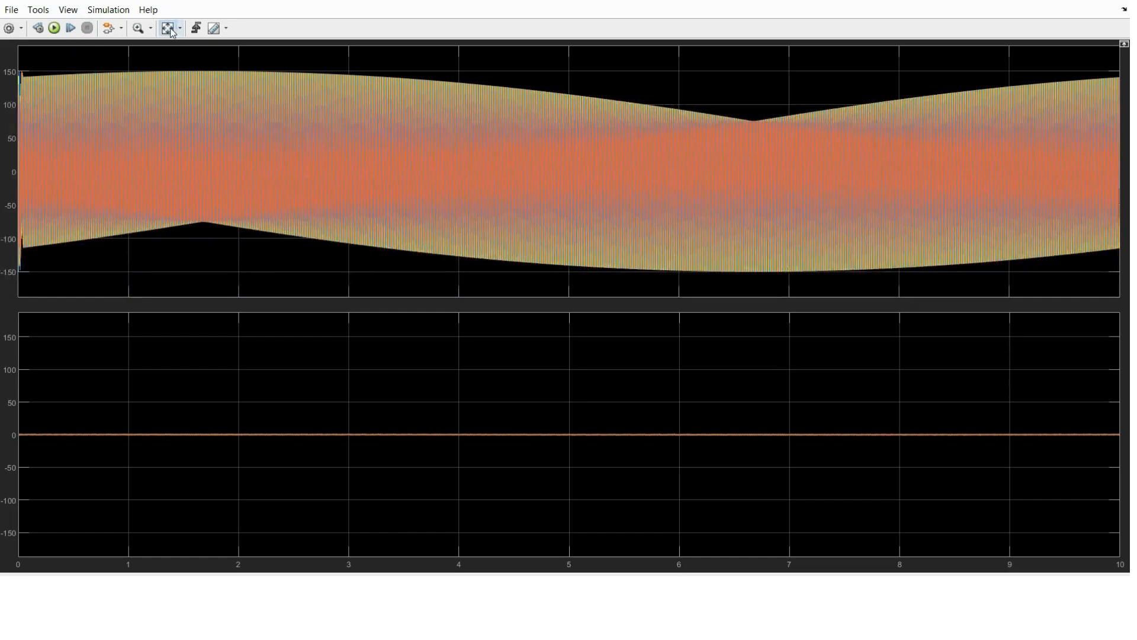
Autoscale both scope plots and zoom in along the time axis around 1.8 s to examine the waveform shape.
left_click(169, 28)
left_click(151, 29)
left_click(142, 65)
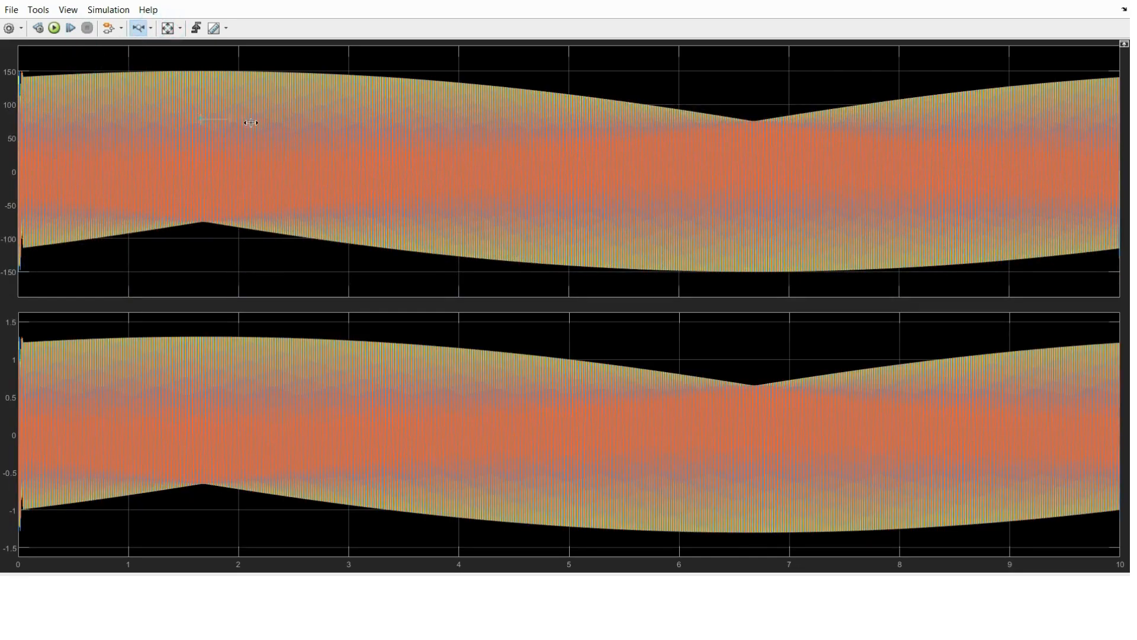
left_click_drag(250, 122, 251, 121)
left_click(254, 122)
left_click(257, 123)
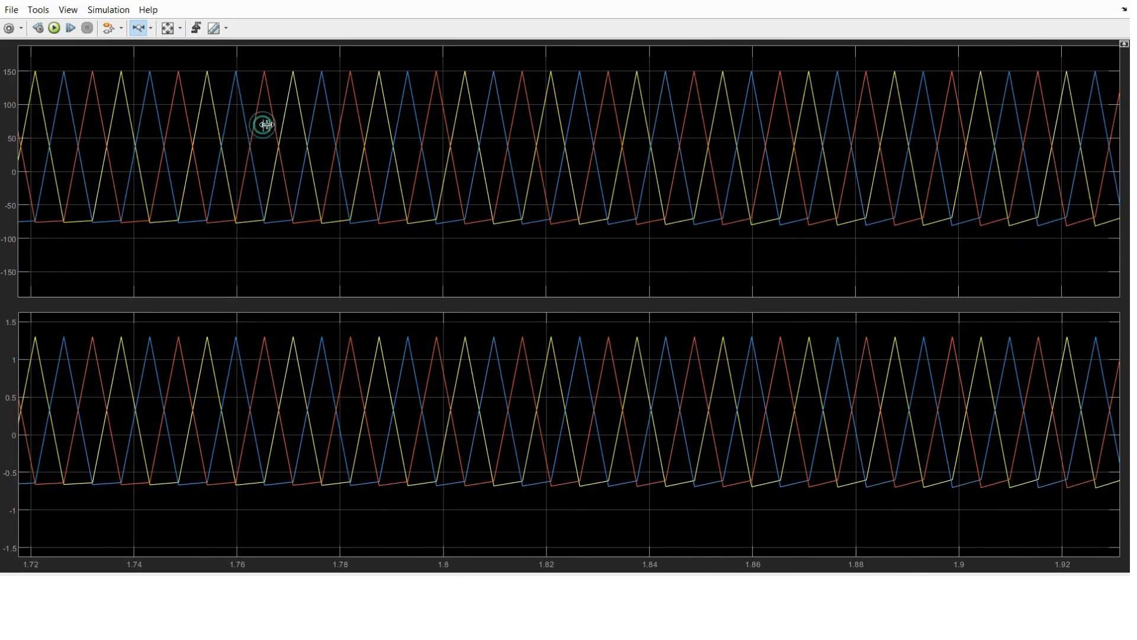
left_click(263, 125)
left_click(269, 124)
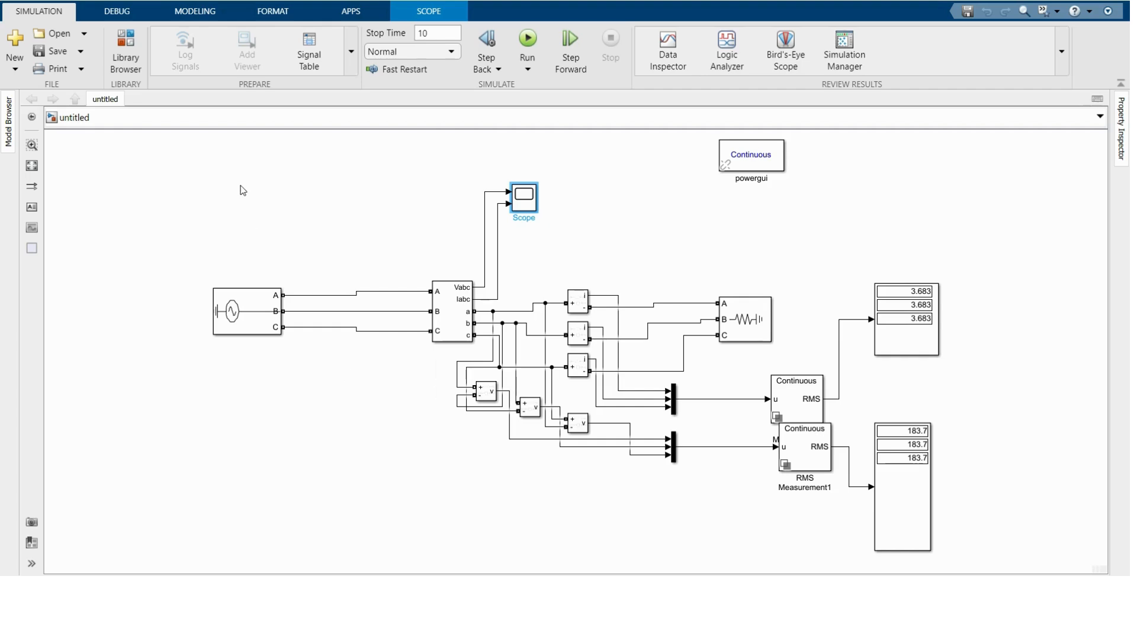
Set the solver's maximum step size to 1e-5 in the model's configuration parameters.
left_click(195, 11)
left_click(395, 61)
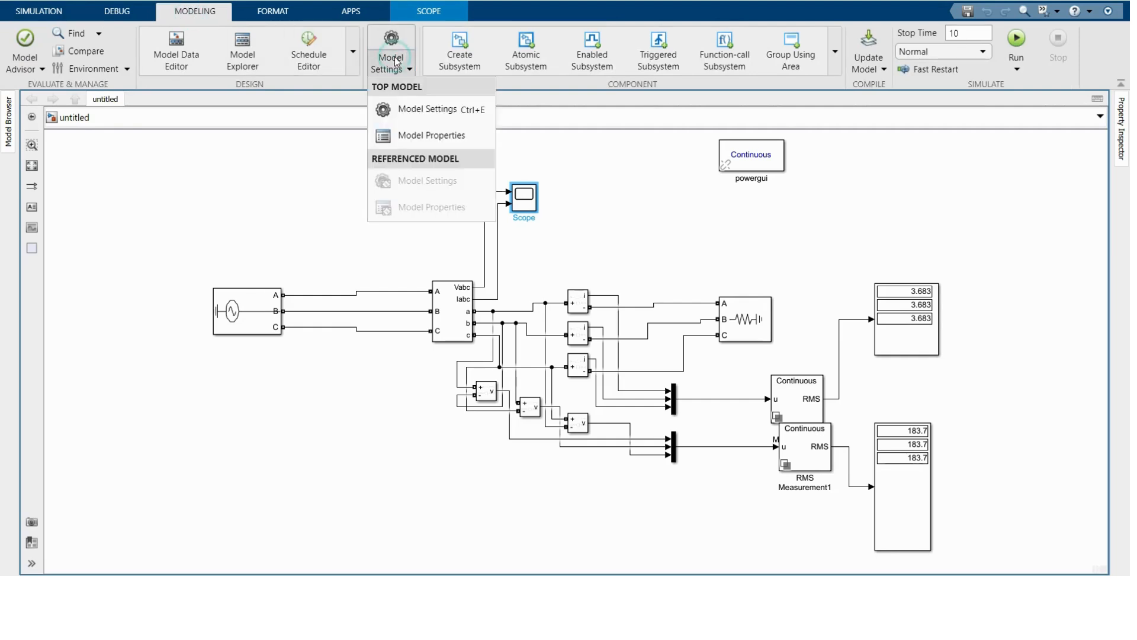
left_click(392, 112)
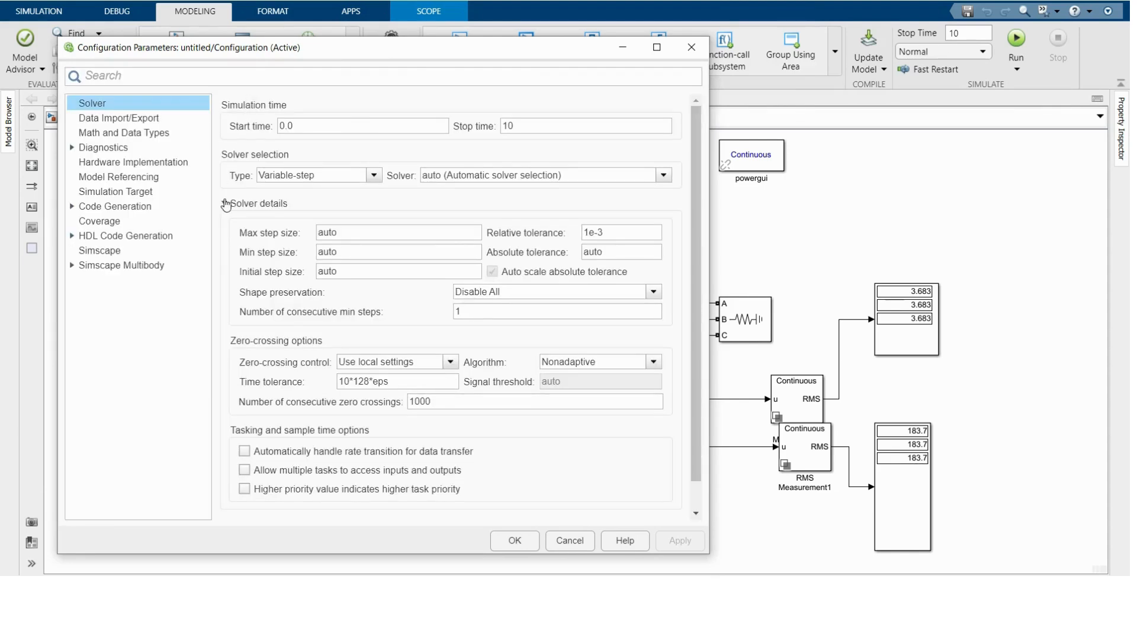
left_click(224, 203)
left_click(225, 203)
double_click(347, 233)
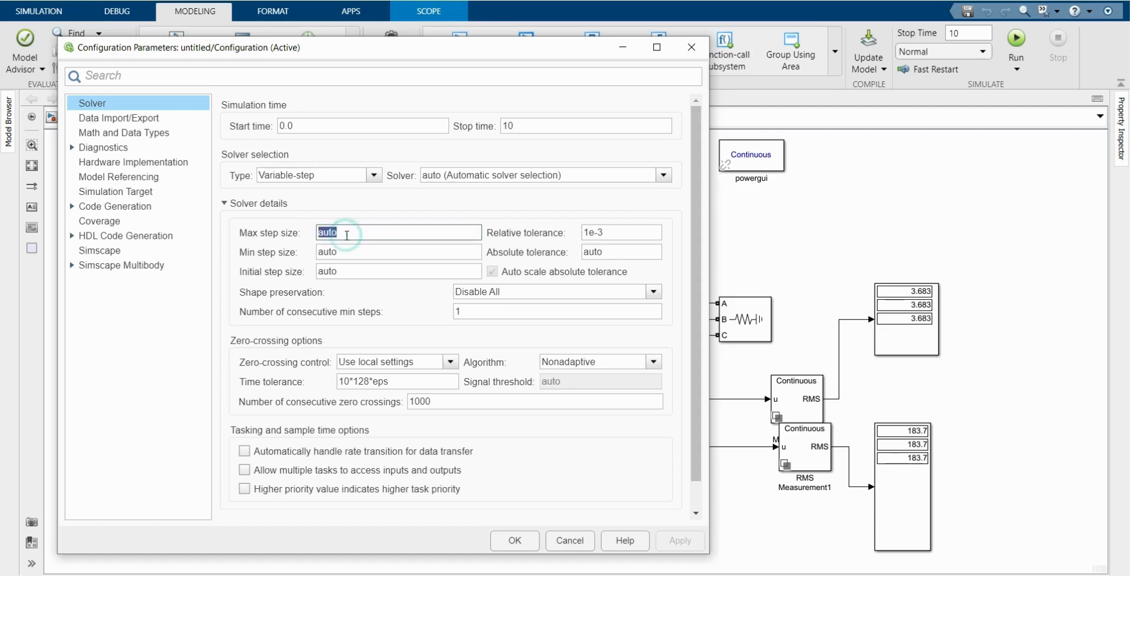
type("1e-5")
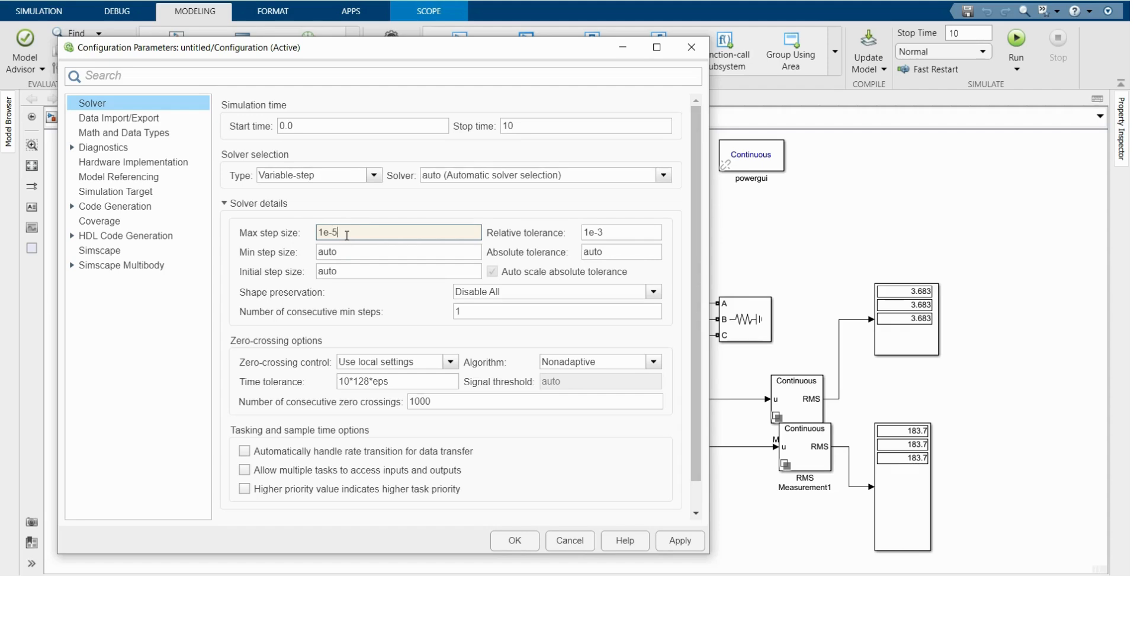
left_click(512, 541)
Set the simulation stop time to 1 and run the simulation.
left_click(56, 10)
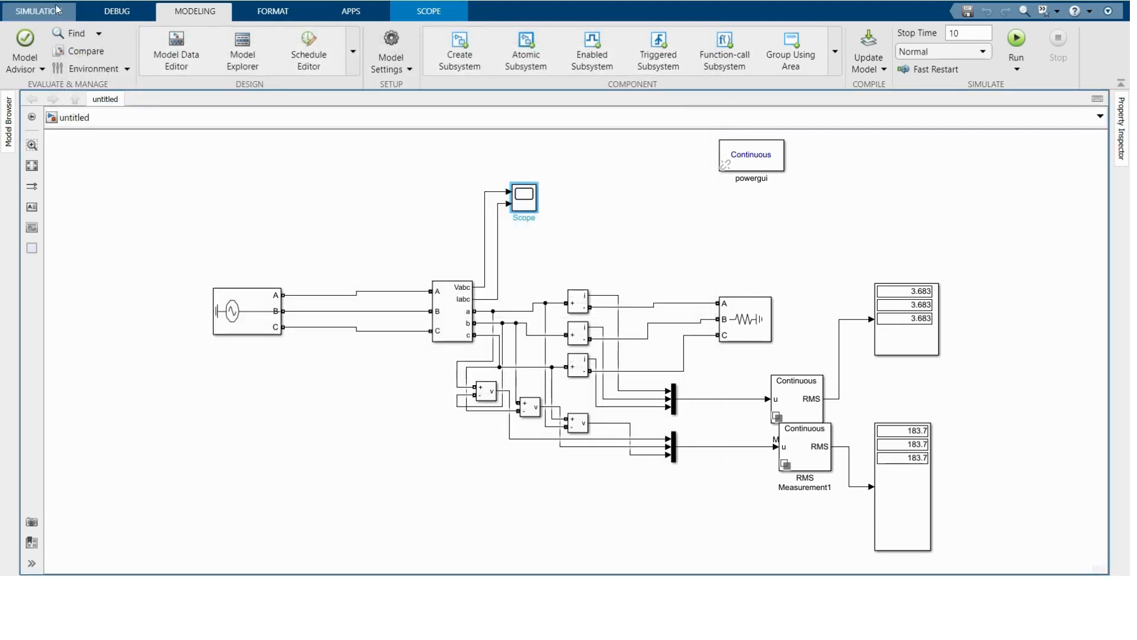
double_click(430, 33)
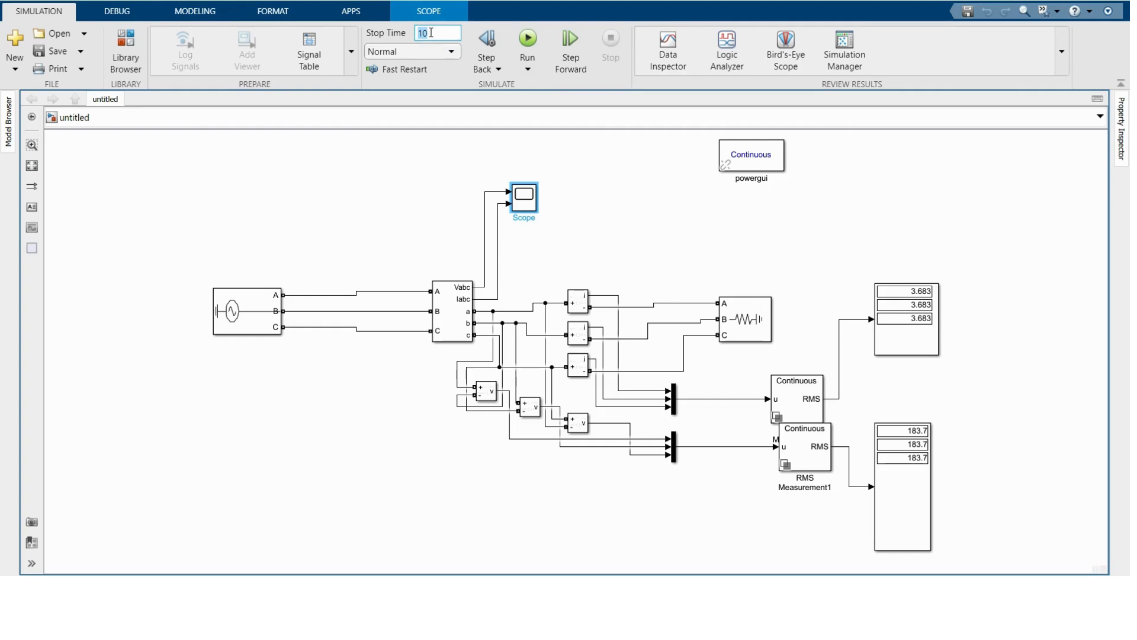
left_click(195, 11)
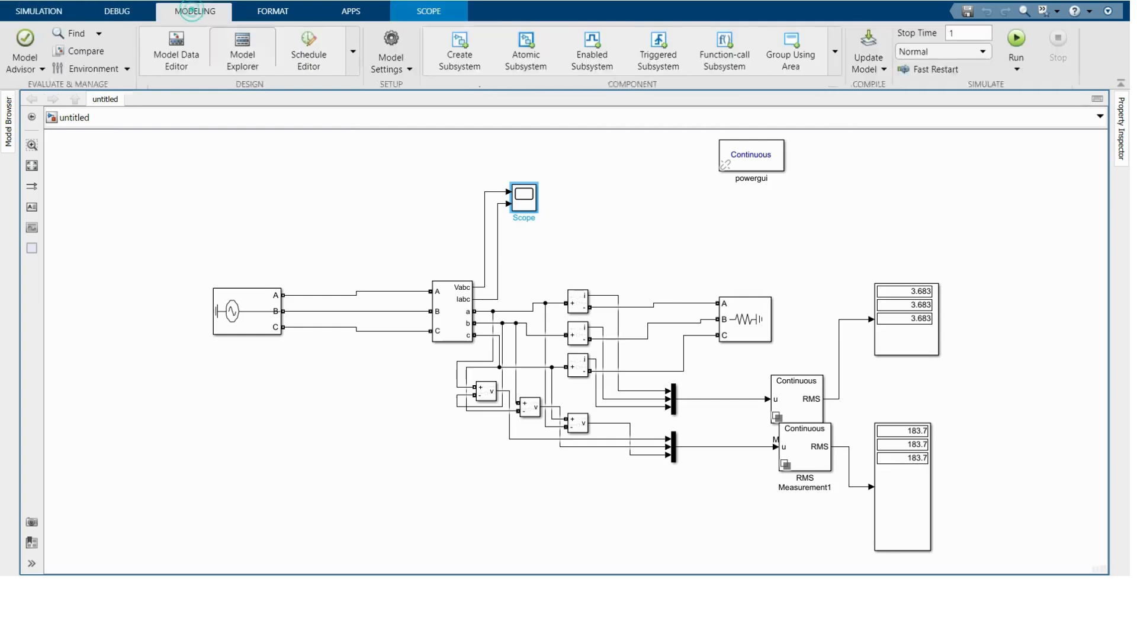
left_click(47, 12)
left_click(527, 40)
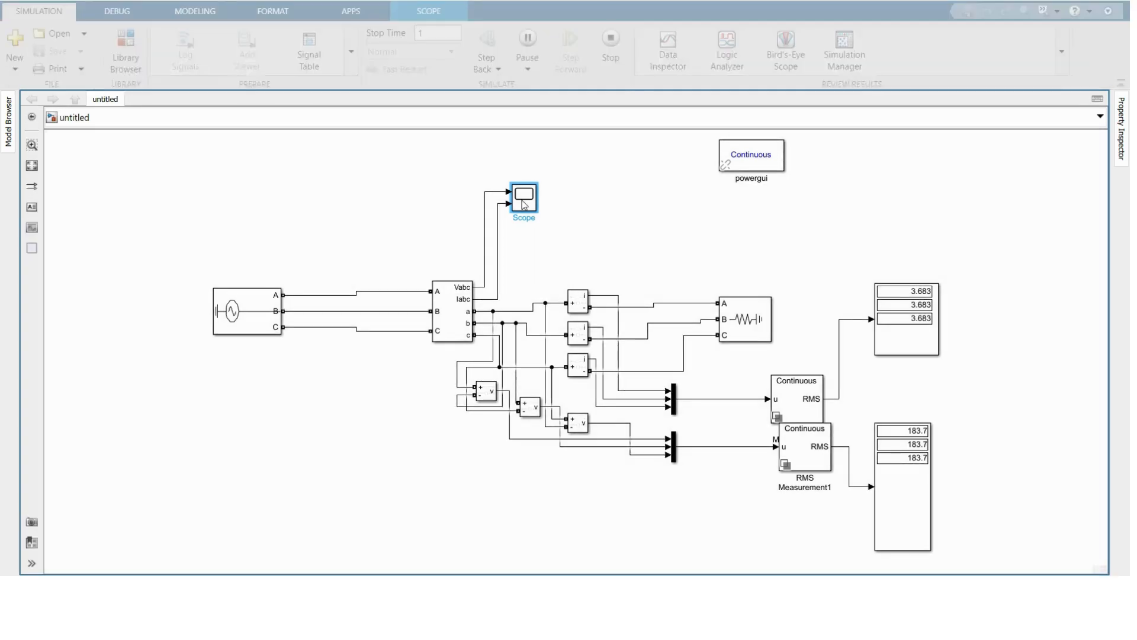
Open the Scope, autoscale its plots and zoom in along the time axis around 0.2 s to examine the three-phase voltage and current waveforms.
double_click(524, 202)
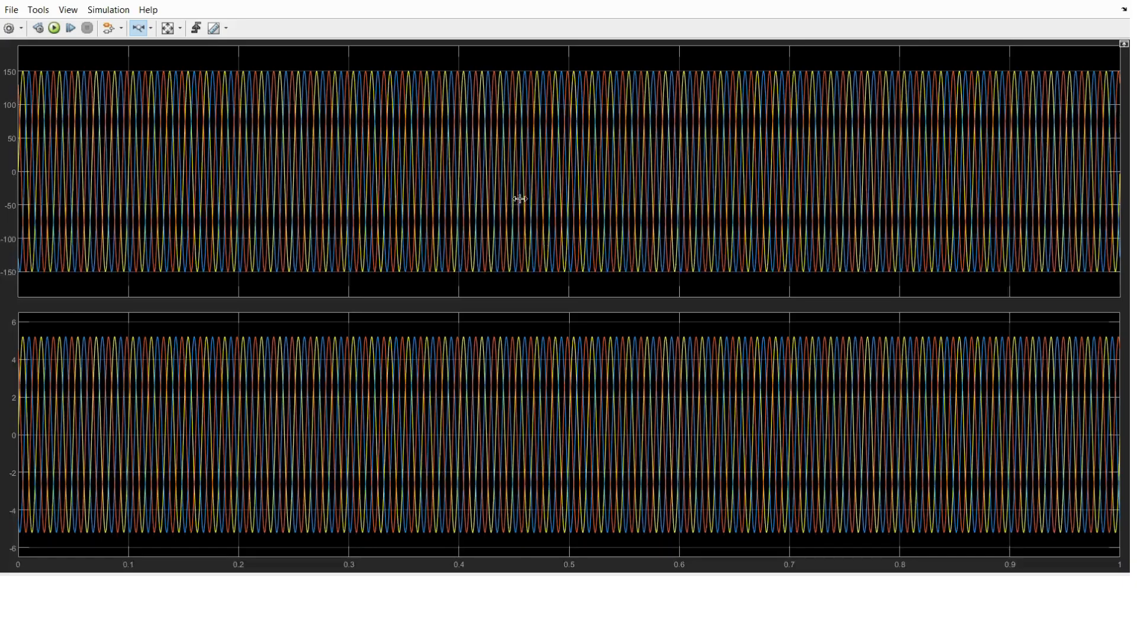
left_click(170, 26)
left_click(185, 91)
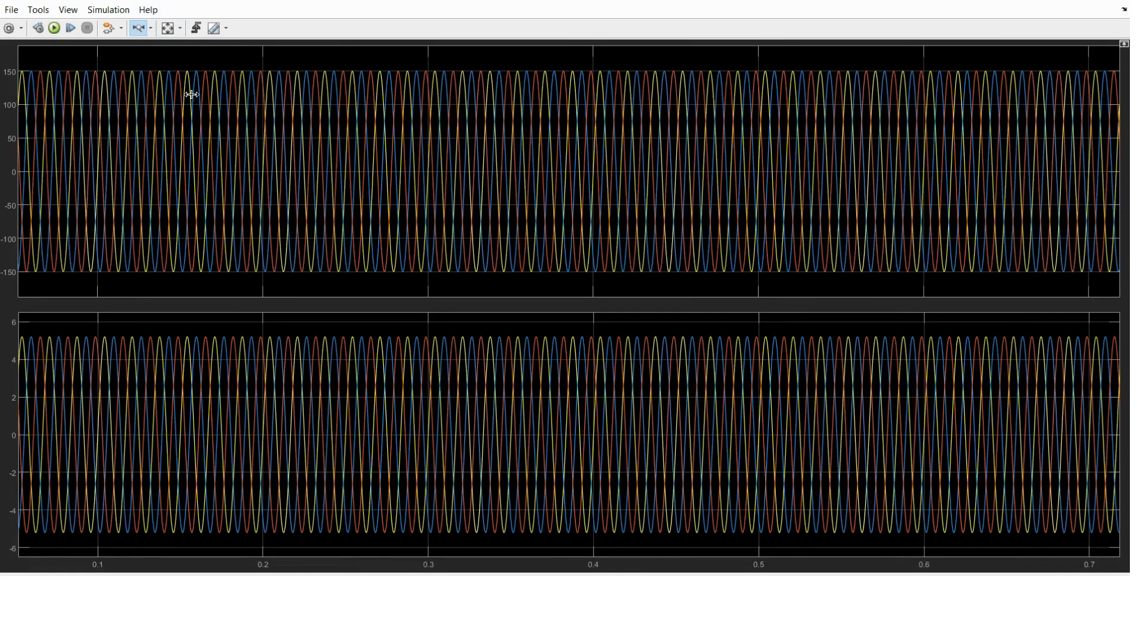
left_click(198, 97)
left_click(201, 98)
left_click(210, 101)
left_click(216, 101)
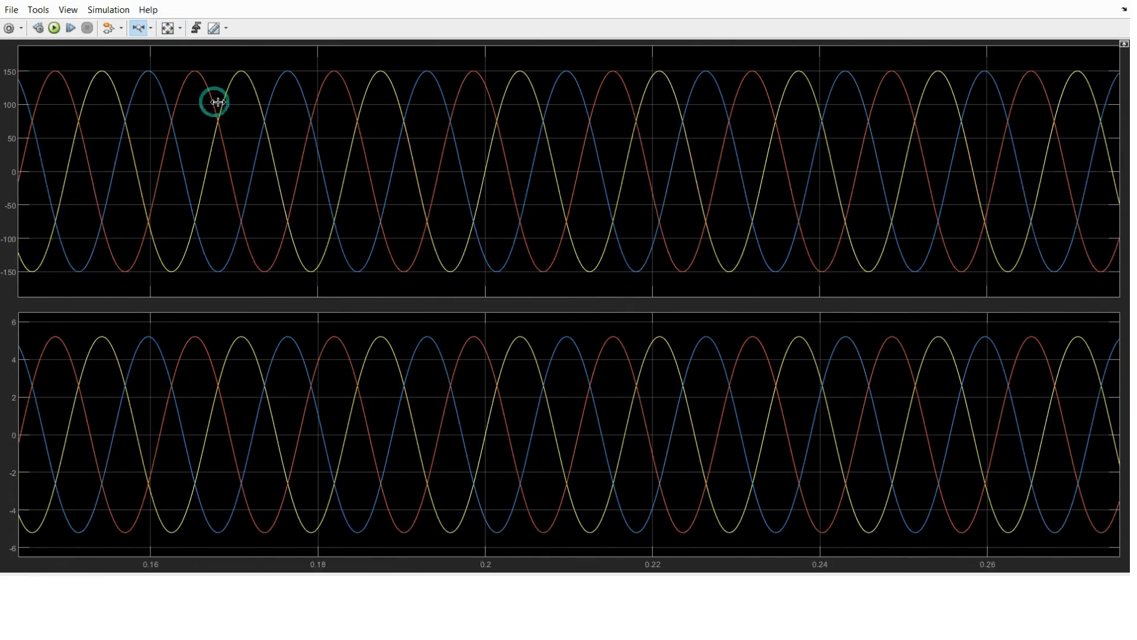
left_click(218, 102)
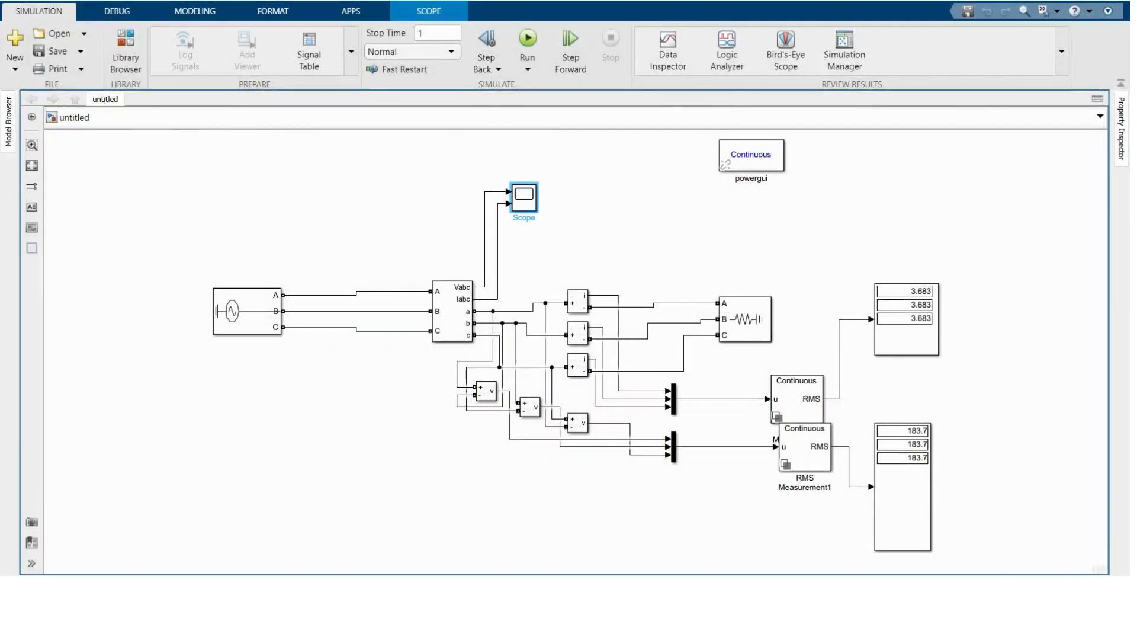
Review the Three-Phase Series RLC Load's nominal voltages and active powers, keep the settings, and rerun the simulation.
left_click(923, 309)
left_click(791, 418)
left_click(447, 320)
double_click(739, 323)
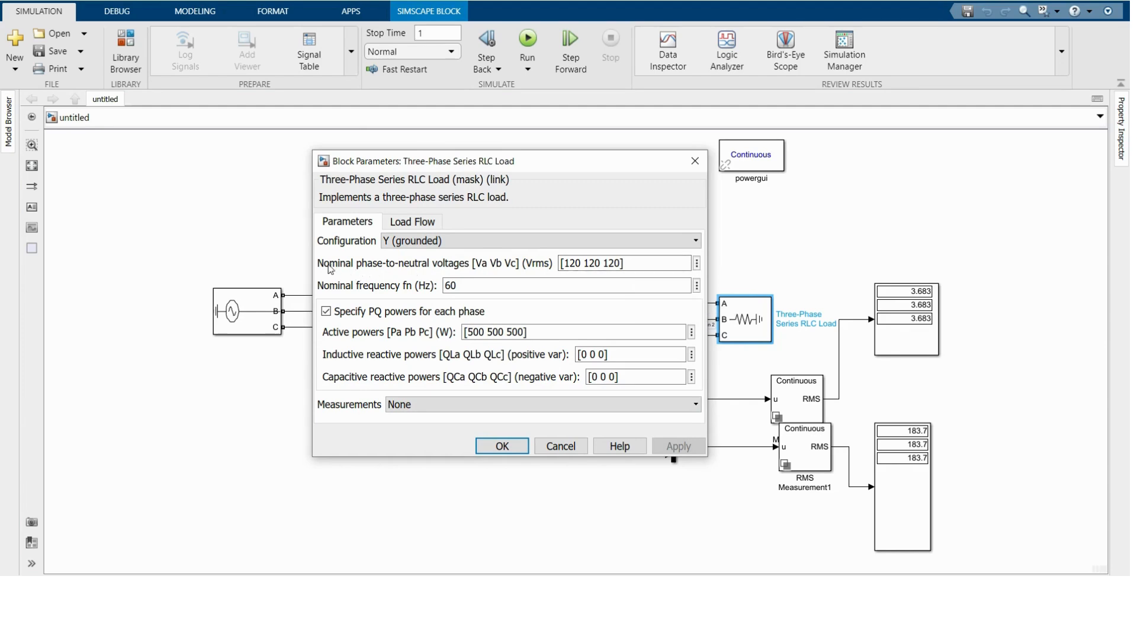
left_click_drag(323, 264, 489, 265)
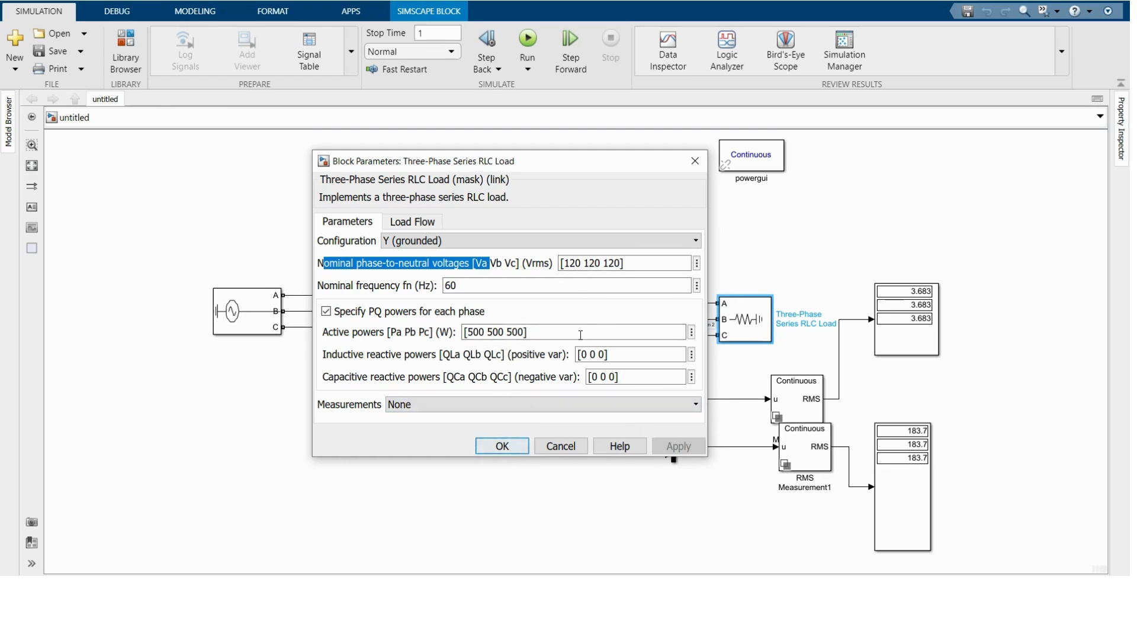
left_click(500, 447)
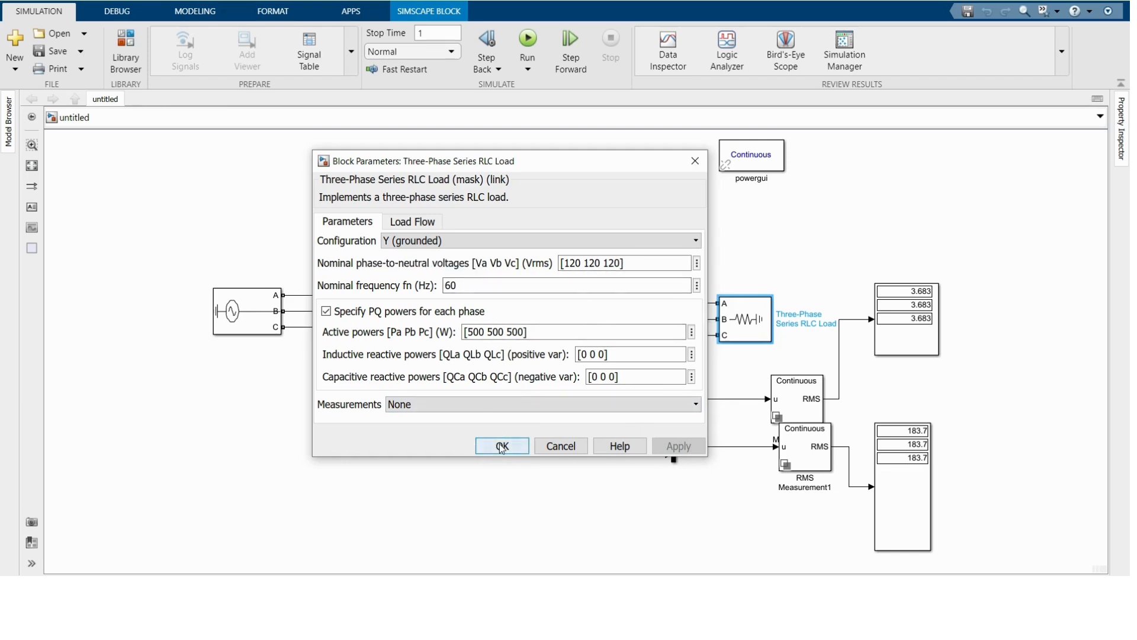
left_click(528, 44)
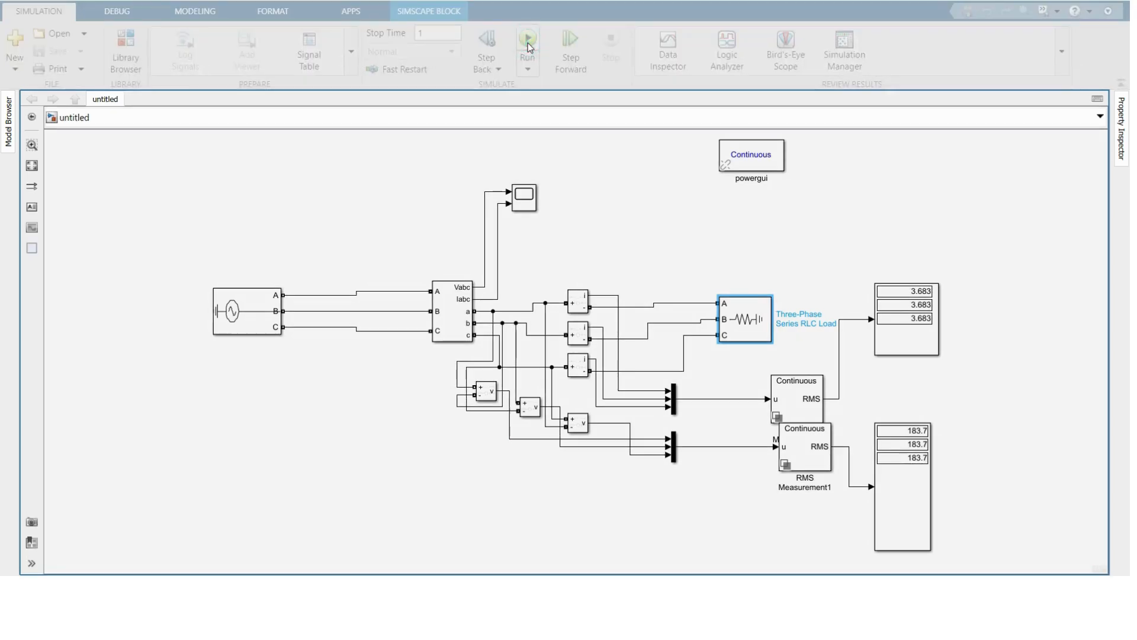